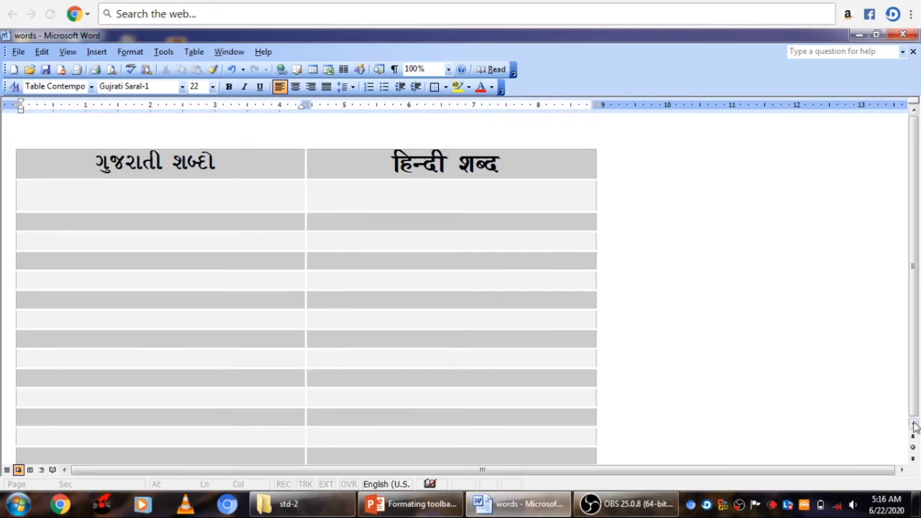
Switch to the Gujrati Saral-1 font and type કમળ in the first Gujarati cell.
{"action": "left_click_drag", "start_coordinate": [916, 426], "coordinate": [917, 409]}
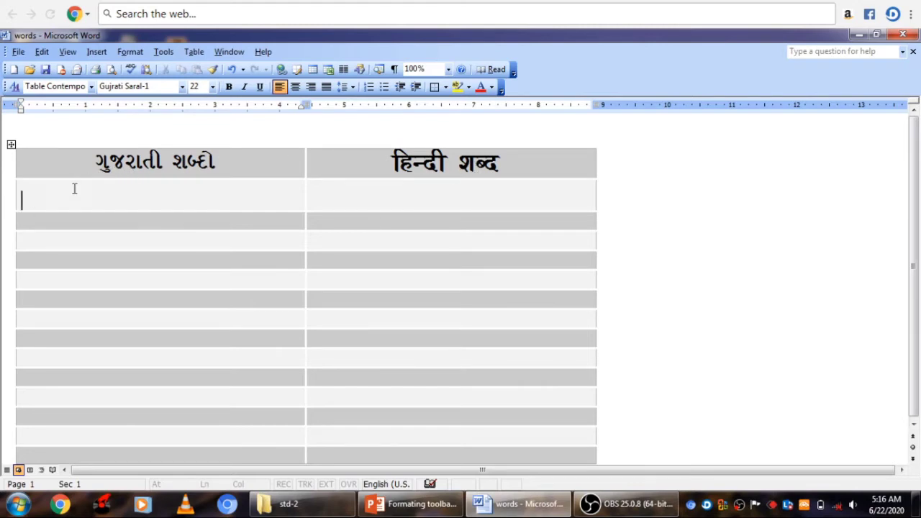
{"action": "left_click", "coordinate": [182, 87]}
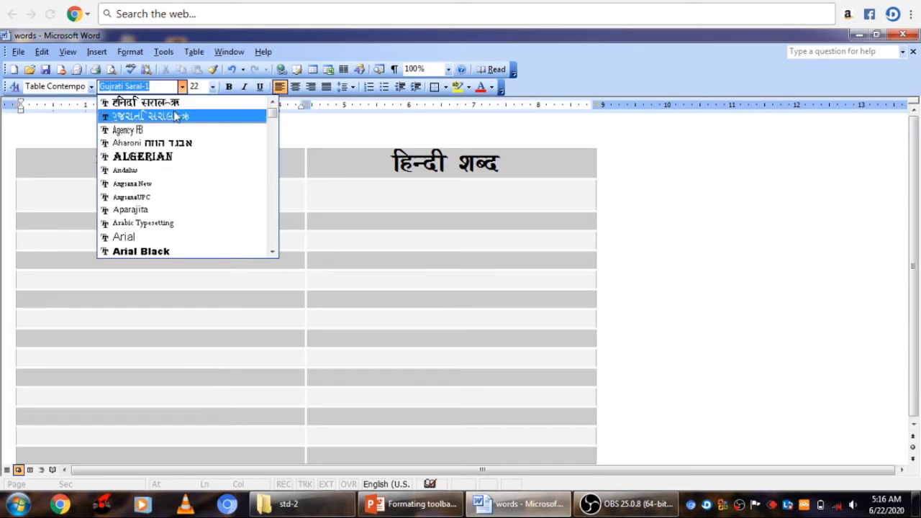
{"action": "left_click", "coordinate": [176, 118]}
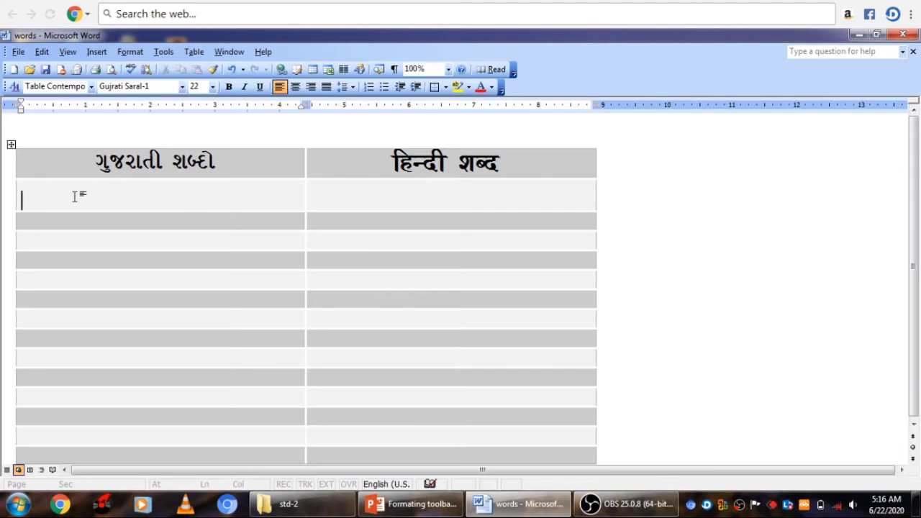
{"action": "type", "text": "k"}
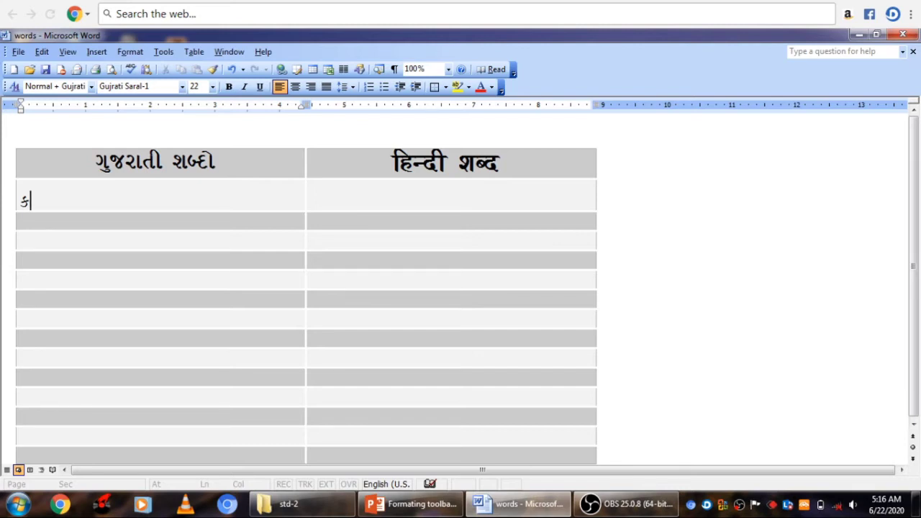
{"action": "type", "text": "m"}
{"action": "type", "text": "L"}
{"action": "key", "text": "Down"}
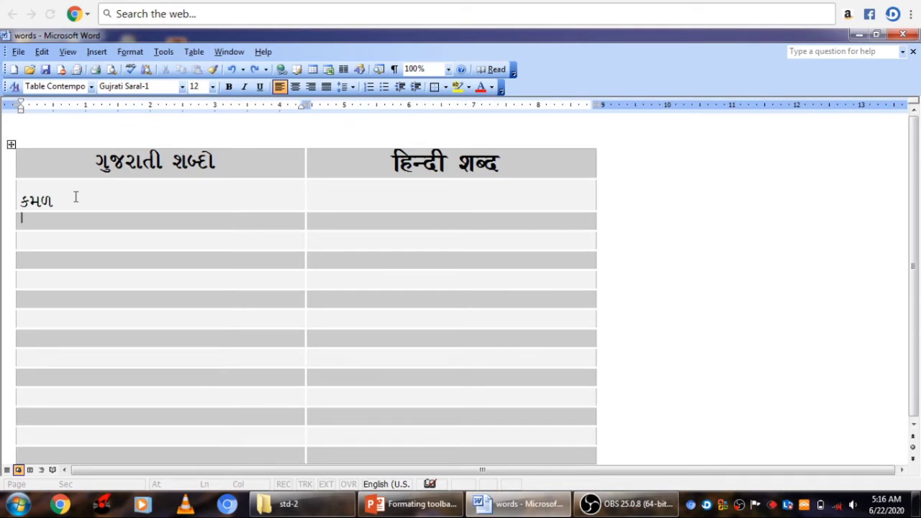
{"action": "type", "text": "m"}
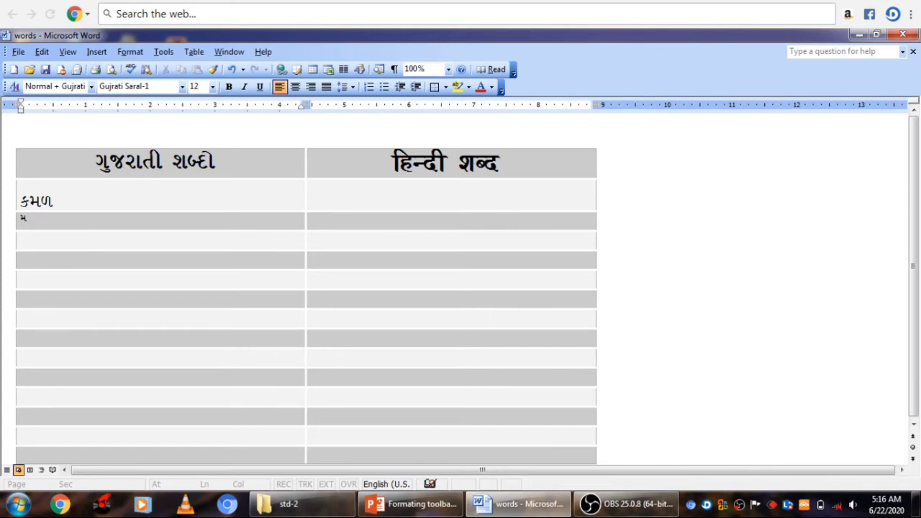
{"action": "key", "text": "BackSpace"}
Enter મગર at font size 18 in the second-row Gujarati cell below કમળ.
{"action": "left_click", "coordinate": [212, 87]}
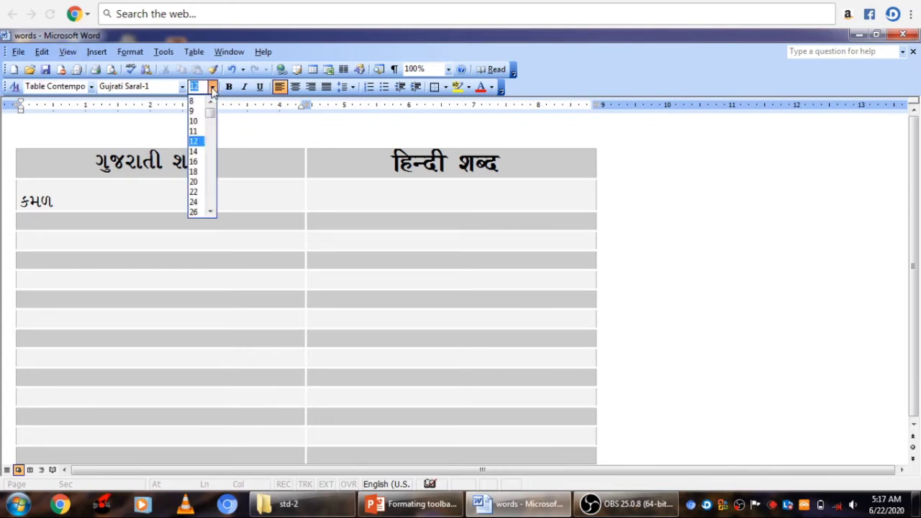
{"action": "left_click", "coordinate": [142, 195]}
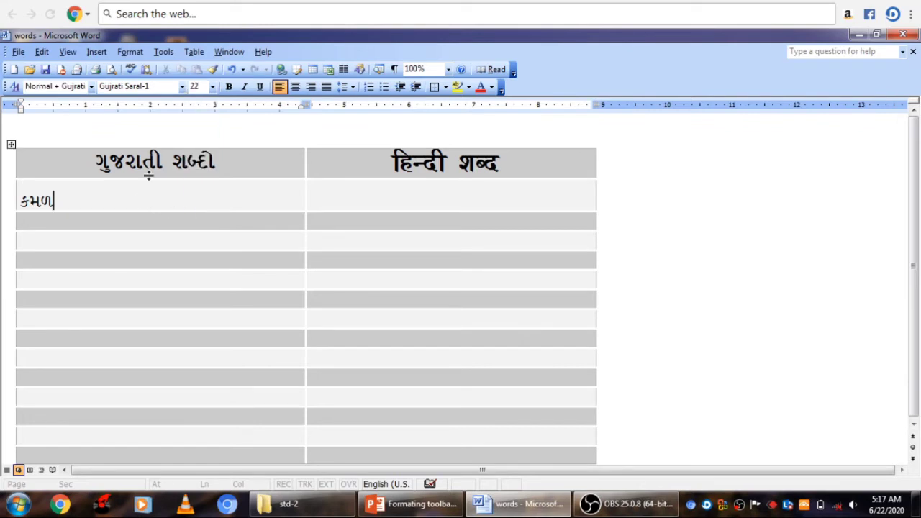
{"action": "left_click", "coordinate": [128, 224]}
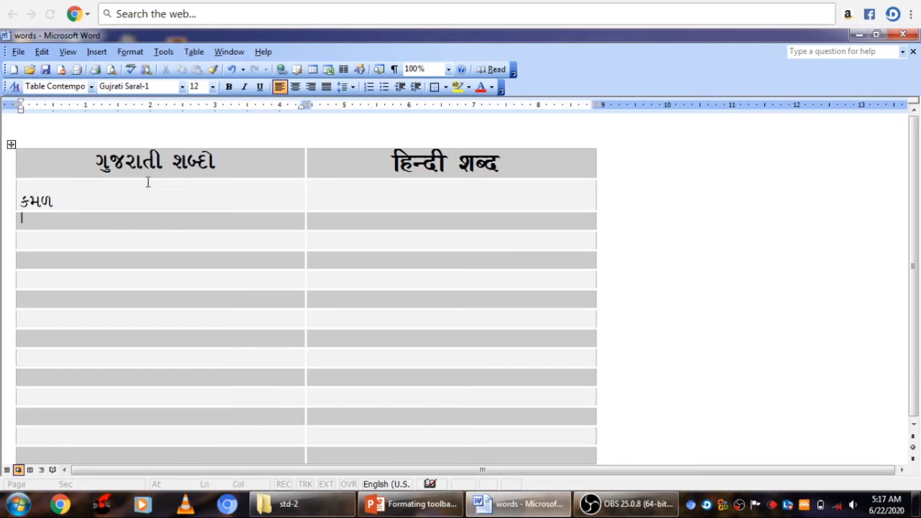
{"action": "left_click", "coordinate": [212, 86]}
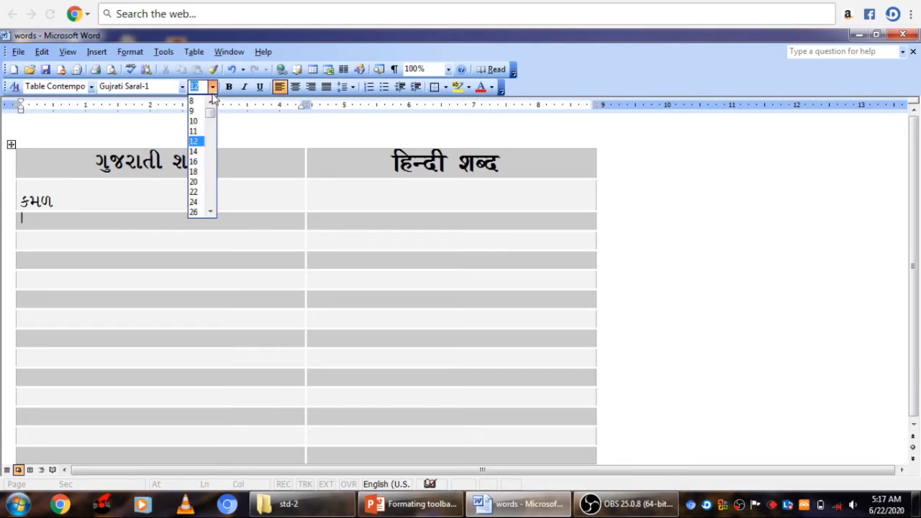
{"action": "left_click", "coordinate": [193, 171]}
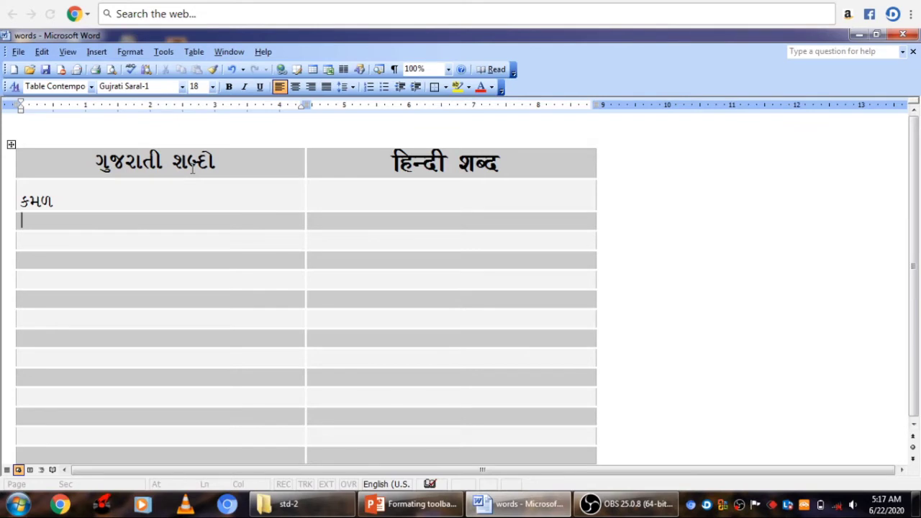
{"action": "type", "text": "મ"}
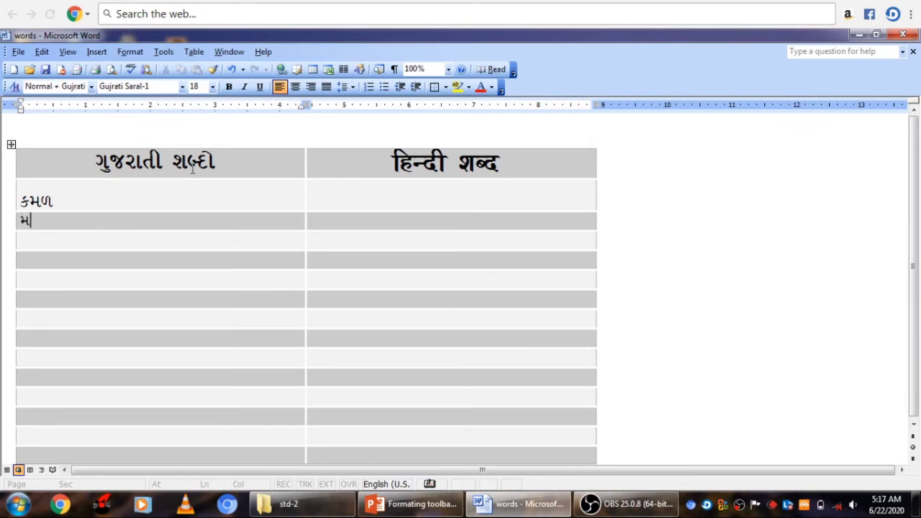
{"action": "type", "text": "ગ"}
{"action": "type", "text": "ર"}
{"action": "key", "text": "Return"}
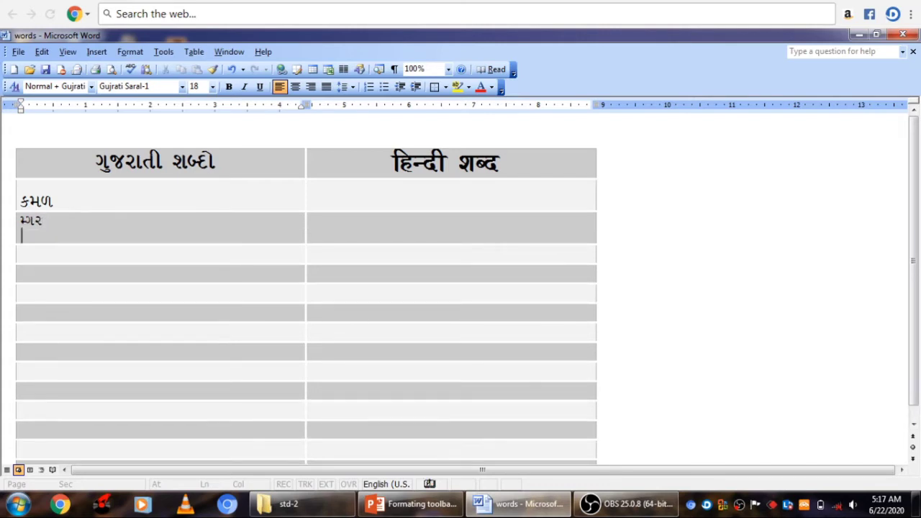
{"action": "left_click", "coordinate": [186, 163]}
{"action": "left_click", "coordinate": [29, 232]}
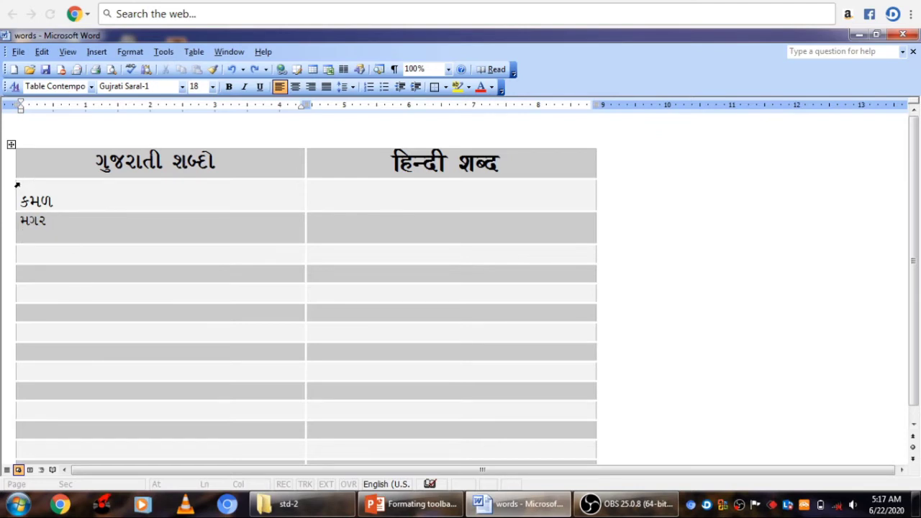
Center the Gujarati column cells and set their font size to 22.
{"action": "mouse_move", "coordinate": [19, 185]}
{"action": "left_mouse_down"}
{"action": "mouse_move", "coordinate": [50, 314]}
{"action": "mouse_move", "coordinate": [113, 488]}
{"action": "left_mouse_up"}
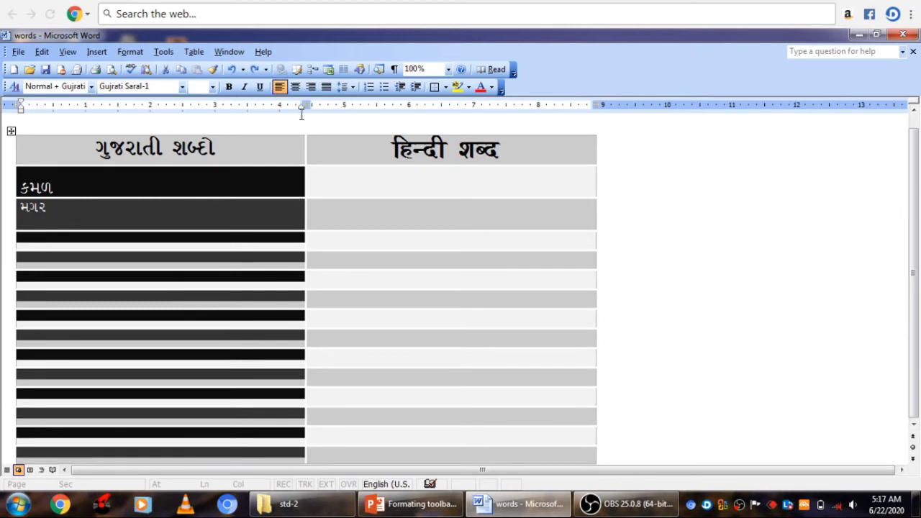
{"action": "left_click", "coordinate": [295, 87]}
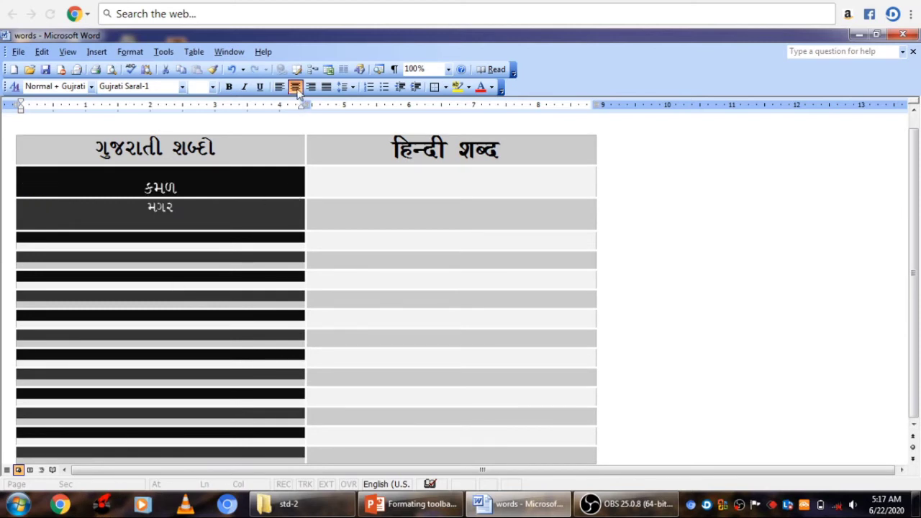
{"action": "left_click", "coordinate": [212, 86]}
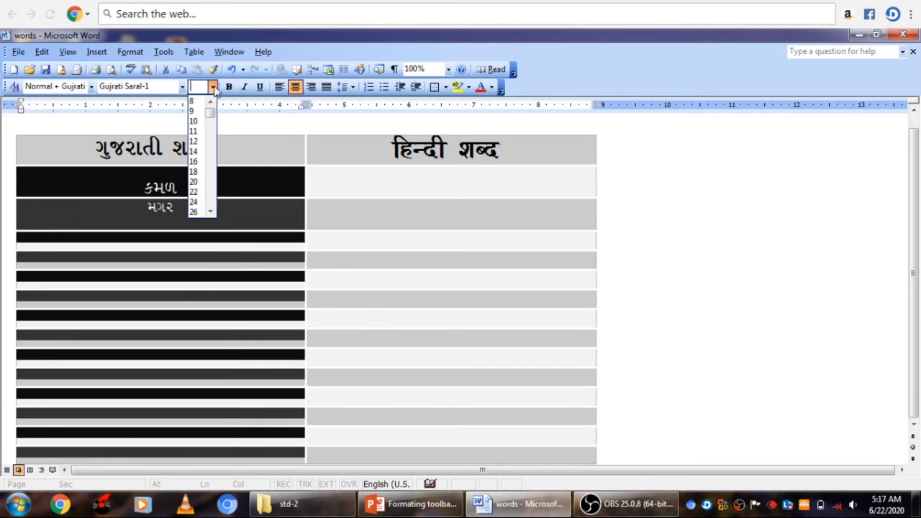
{"action": "left_click", "coordinate": [200, 192]}
{"action": "left_click", "coordinate": [155, 261]}
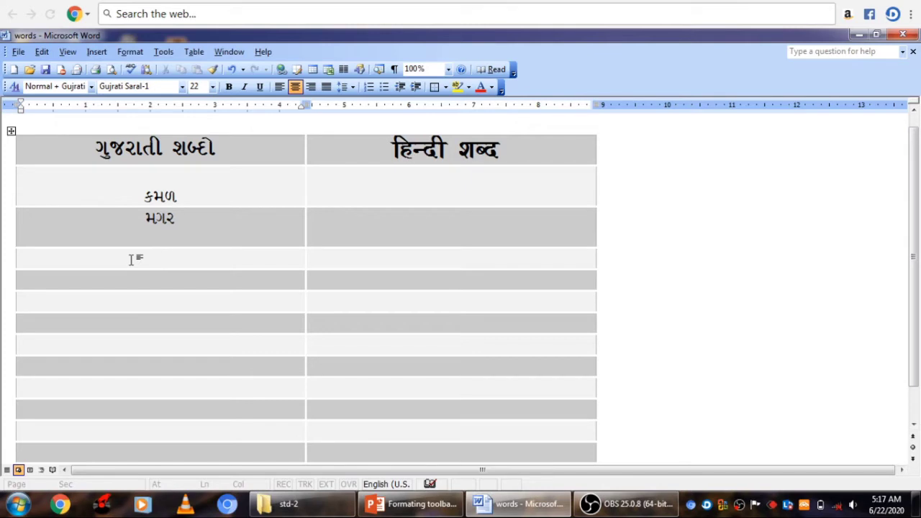
Type સૂરજ, પૂજા, રામ and કોમલ into the next Gujarati cells.
{"action": "type", "text": "સ"}
{"action": "type", "text": "ૂ"}
{"action": "type", "text": "ર"}
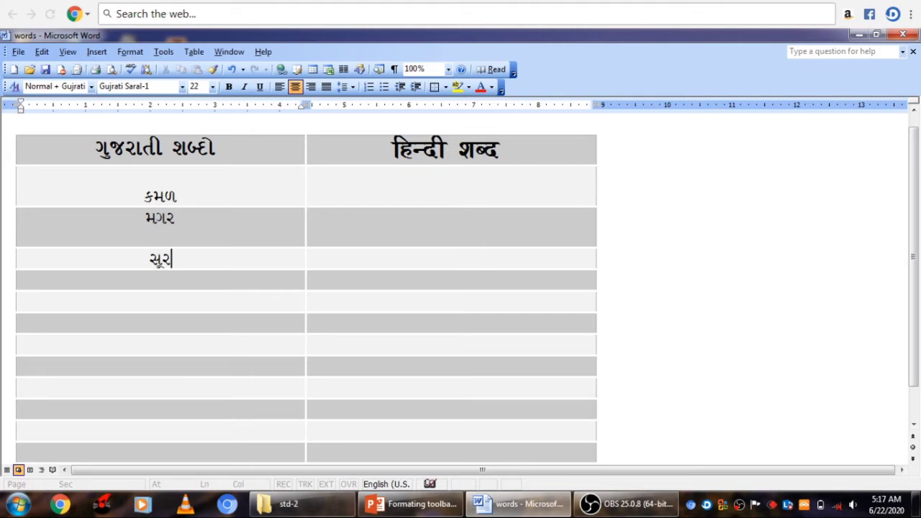
{"action": "type", "text": "જ"}
{"action": "left_click", "coordinate": [162, 280]}
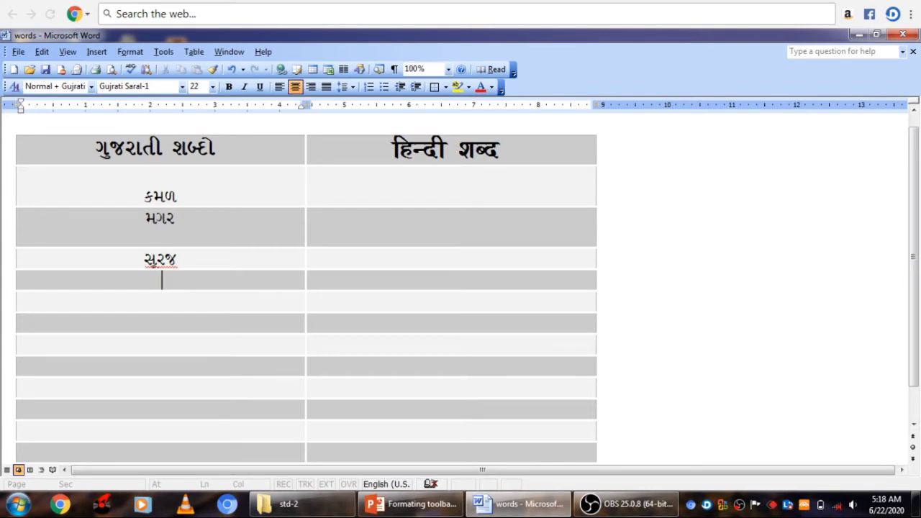
{"action": "type", "text": "p"}
{"action": "type", "text": "u"}
{"action": "type", "text": "જ"}
{"action": "type", "text": "ા"}
{"action": "type", "text": "ચ"}
{"action": "type", "text": "ા"}
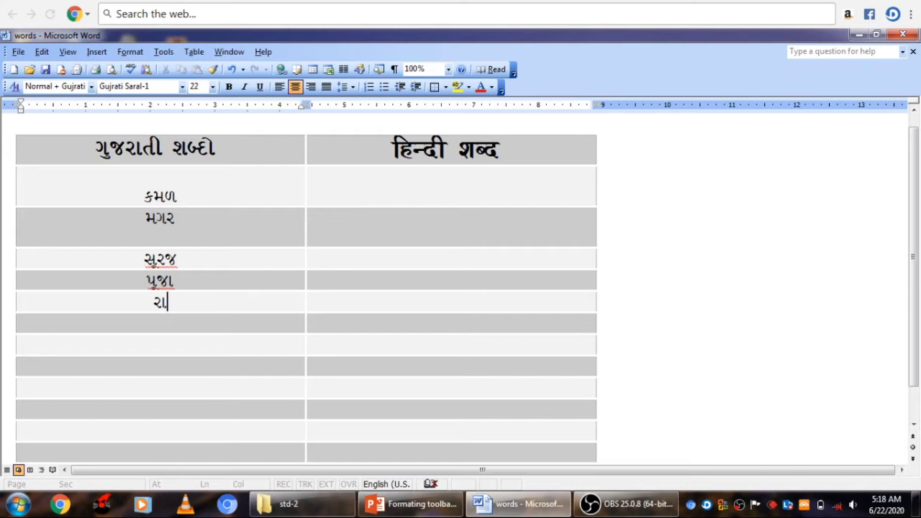
{"action": "type", "text": "મ"}
{"action": "left_click", "coordinate": [162, 324]}
{"action": "type", "text": "k"}
{"action": "type", "text": "o"}
{"action": "type", "text": "m"}
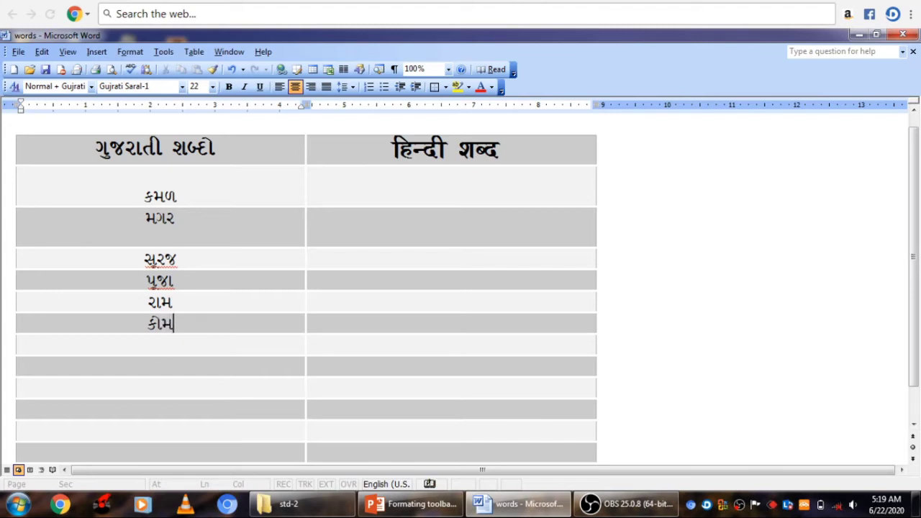
{"action": "type", "text": "l"}
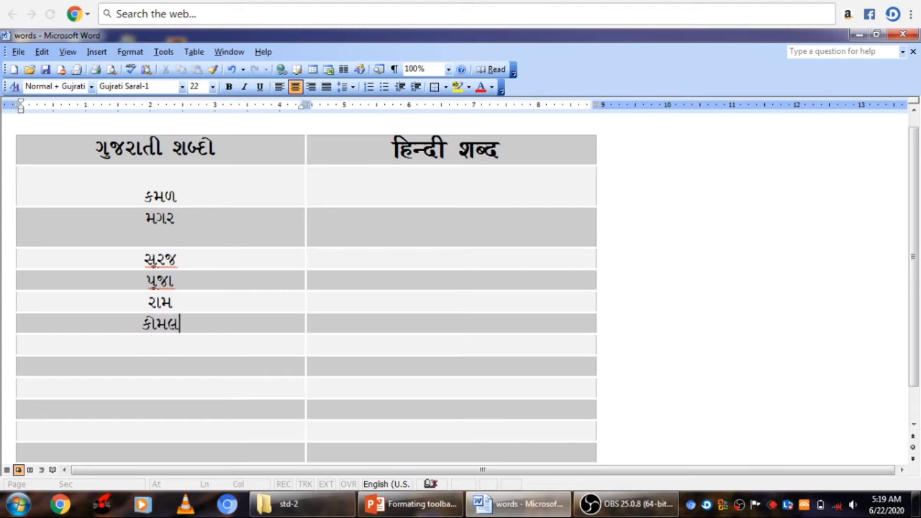
{"action": "key", "text": "Down"}
Type મોહન and અમદાવાદ into the next two Gujarati cells.
{"action": "type", "text": "મ"}
{"action": "type", "text": "ો"}
{"action": "type", "text": "હ"}
{"action": "type", "text": "ન"}
{"action": "key", "text": "Down"}
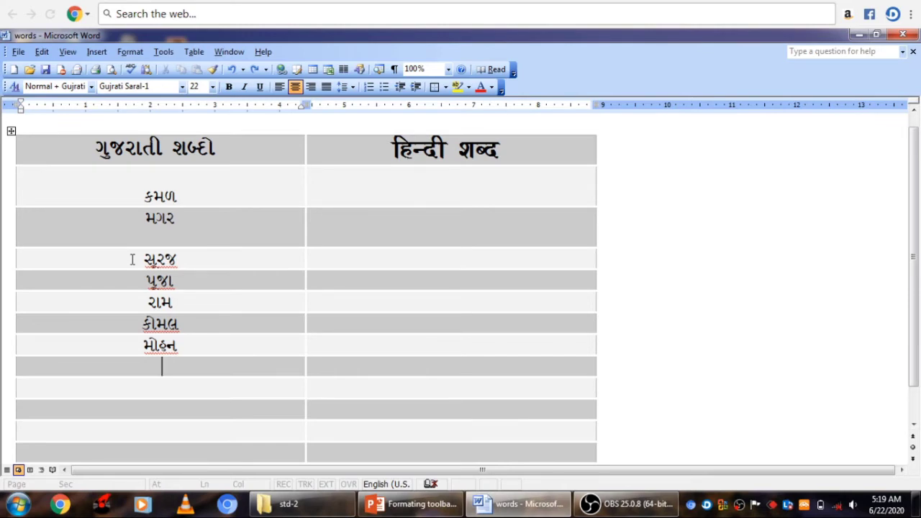
{"action": "type", "text": "અ"}
{"action": "type", "text": "મ"}
{"action": "type", "text": "દ"}
{"action": "type", "text": "ા"}
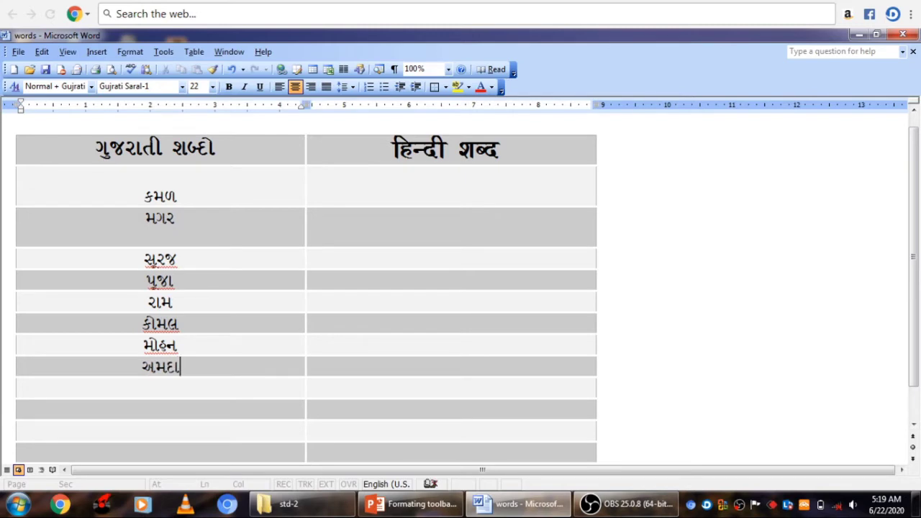
{"action": "type", "text": "વા"}
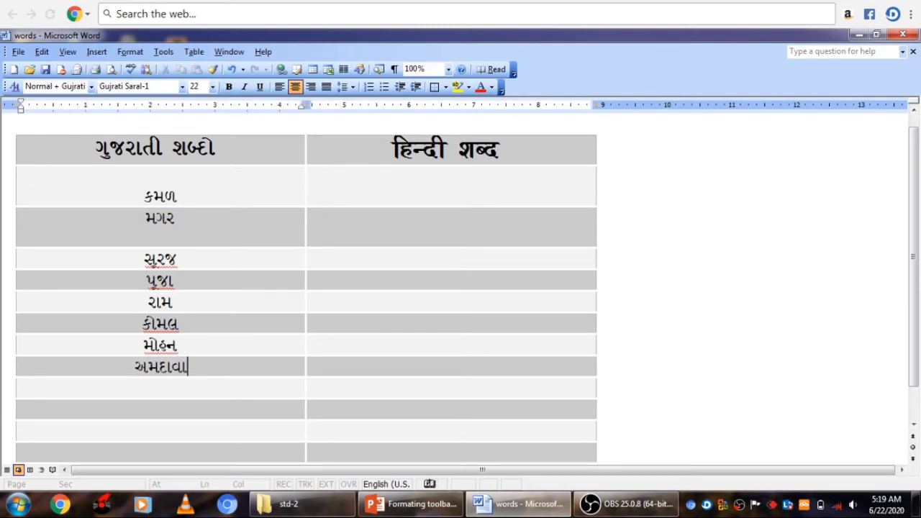
{"action": "type", "text": "દ"}
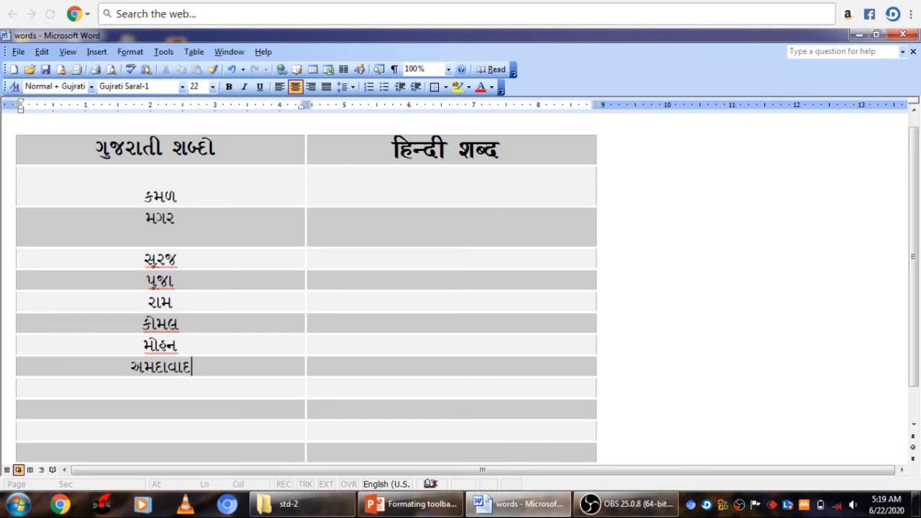
Add વડોદરા below અમદાવાદ, removing a stray vowel sign before સૂરજ.
{"action": "left_click", "coordinate": [160, 388]}
{"action": "type", "text": "વ"}
{"action": "type", "text": "સ"}
{"action": "key", "text": "BackSpace"}
{"action": "type", "text": "ડ"}
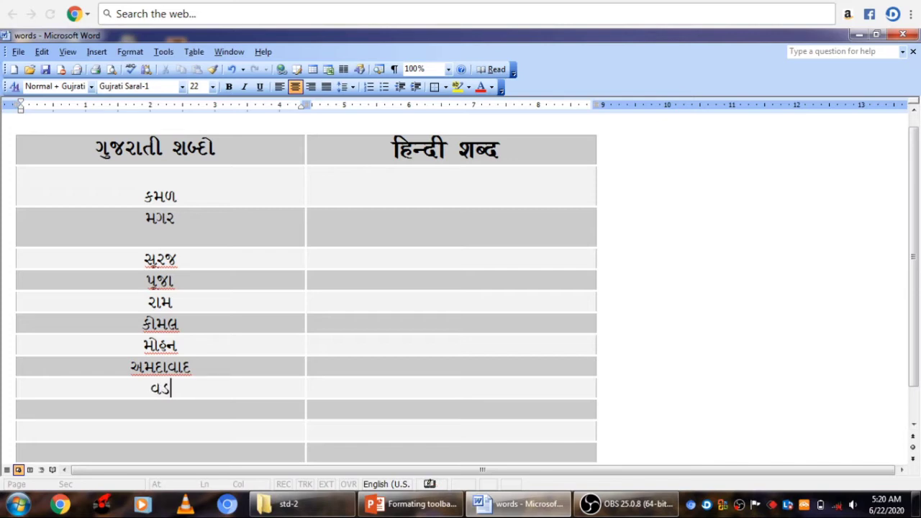
{"action": "left_click", "coordinate": [146, 259]}
{"action": "type", "text": "ે"}
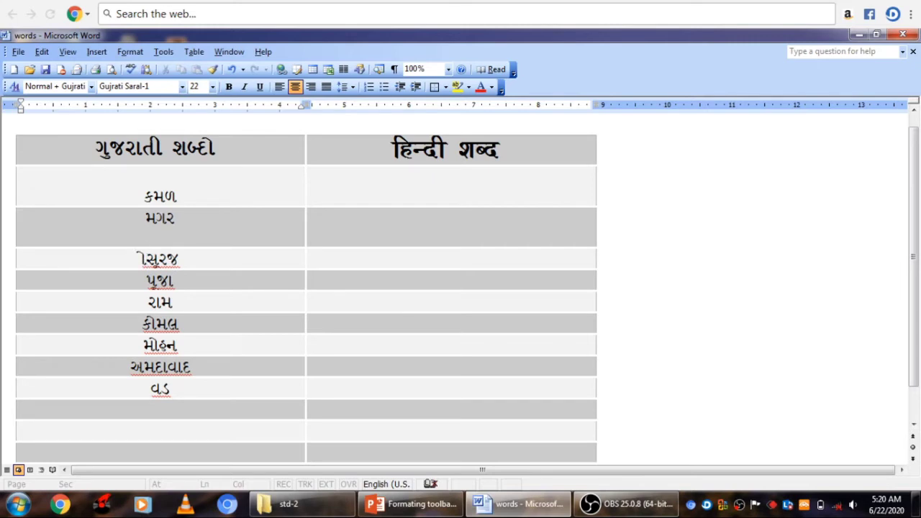
{"action": "key", "text": "BackSpace"}
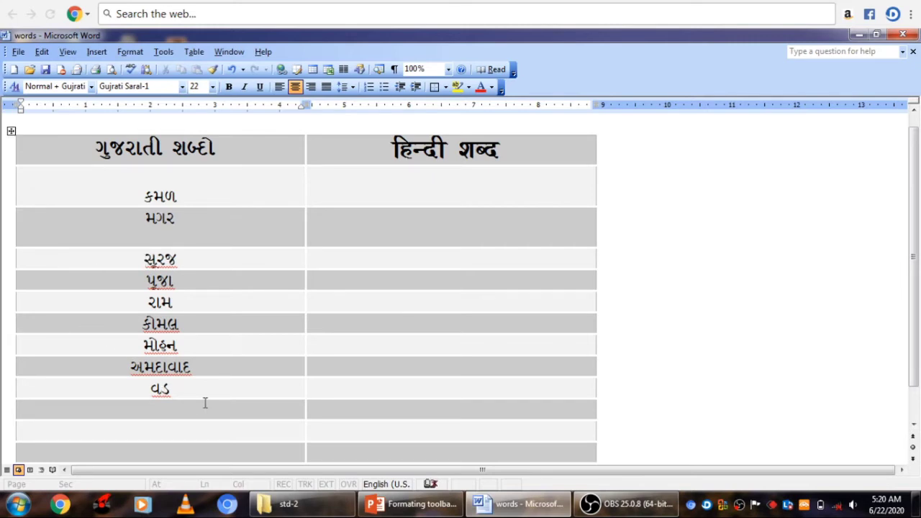
{"action": "left_click", "coordinate": [188, 389]}
{"action": "type", "text": "ી"}
{"action": "type", "text": "દ"}
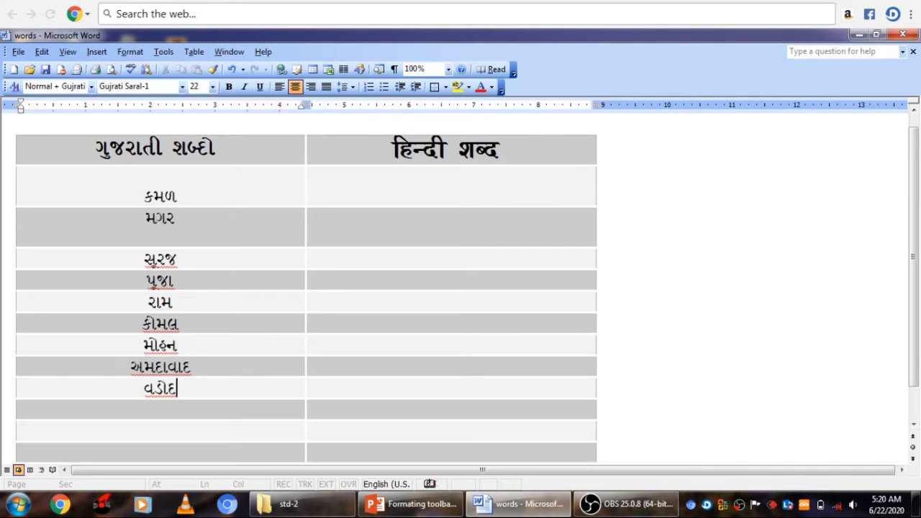
{"action": "type", "text": "રા"}
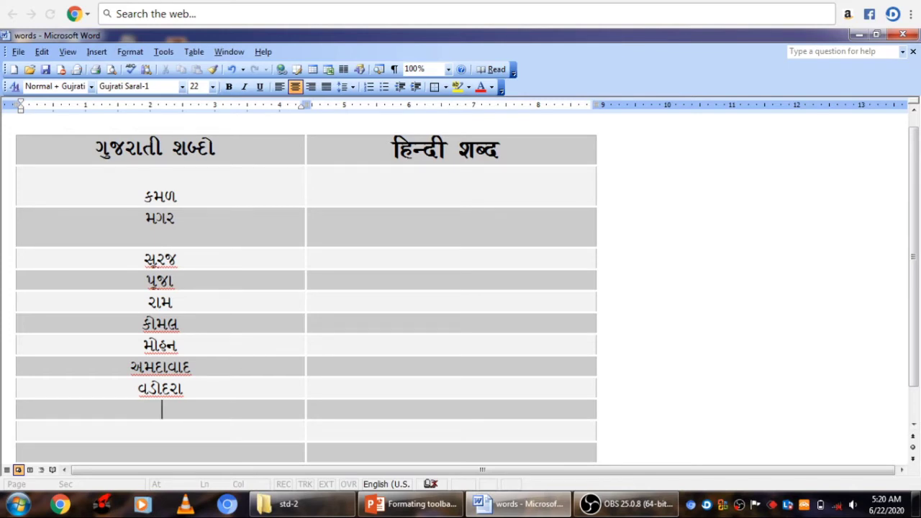
Add અમેરિકા and સીતા in the following Gujarati cells.
{"action": "type", "text": "અ"}
{"action": "type", "text": "મે"}
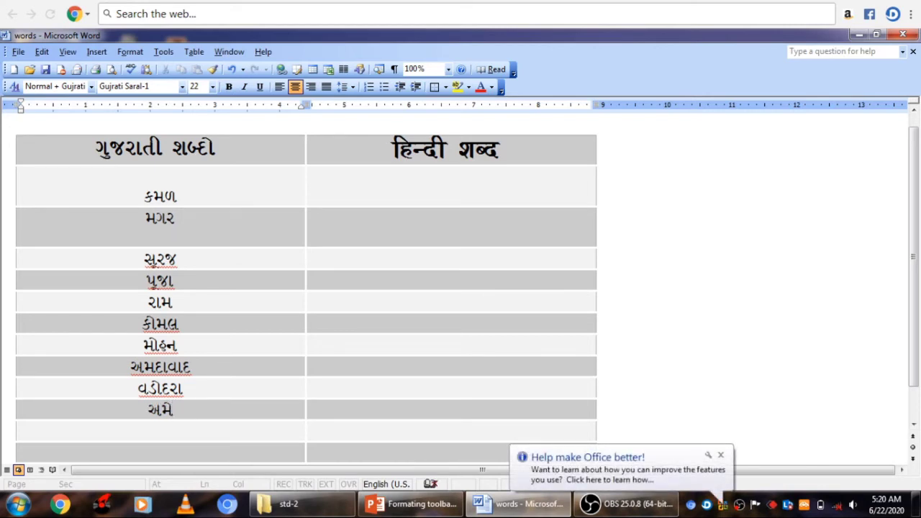
{"action": "left_click", "coordinate": [721, 457]}
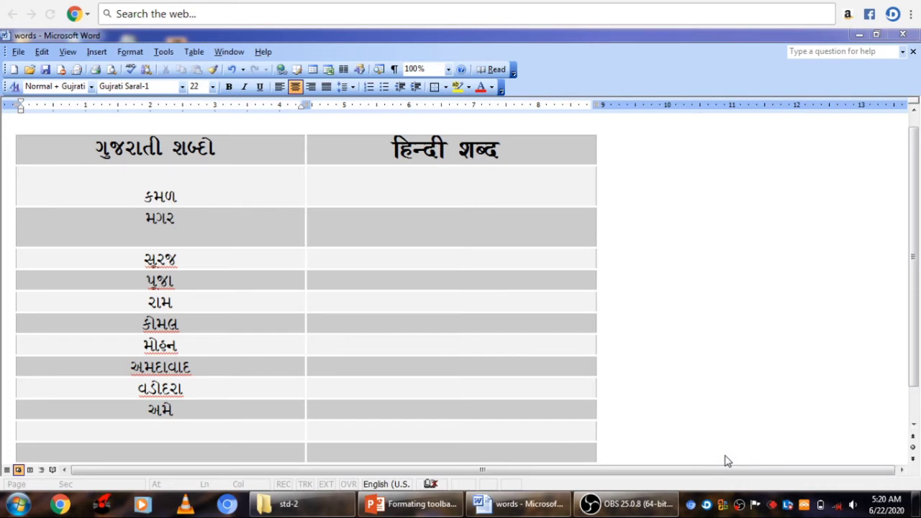
{"action": "left_click", "coordinate": [180, 411]}
{"action": "type", "text": "ં"}
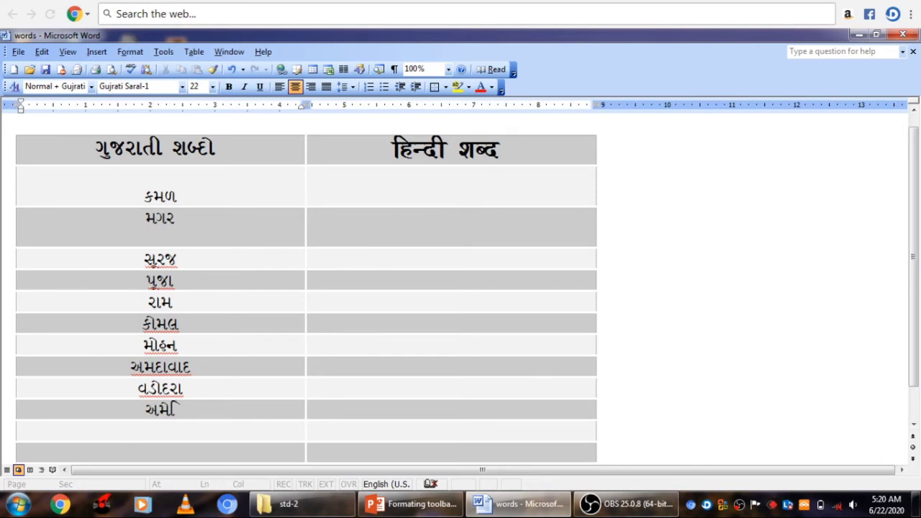
{"action": "type", "text": "રિકા"}
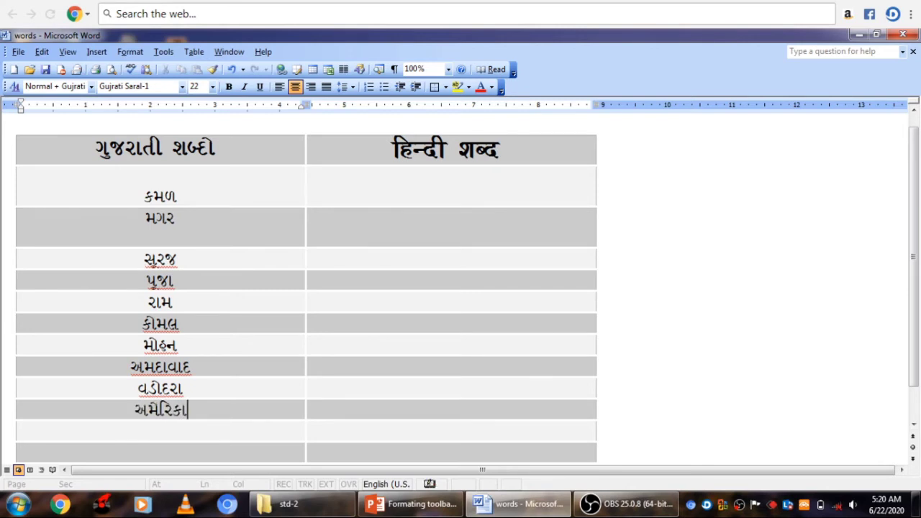
{"action": "left_click", "coordinate": [162, 430]}
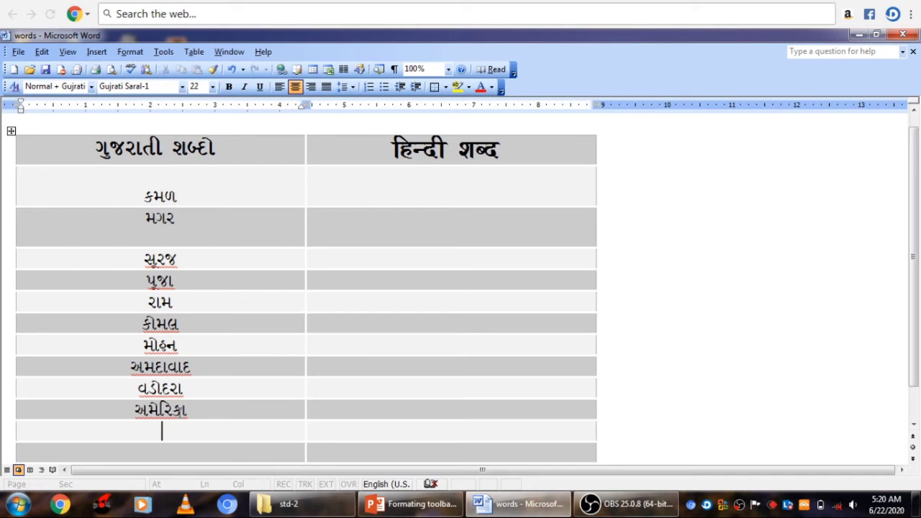
{"action": "type", "text": "સી"}
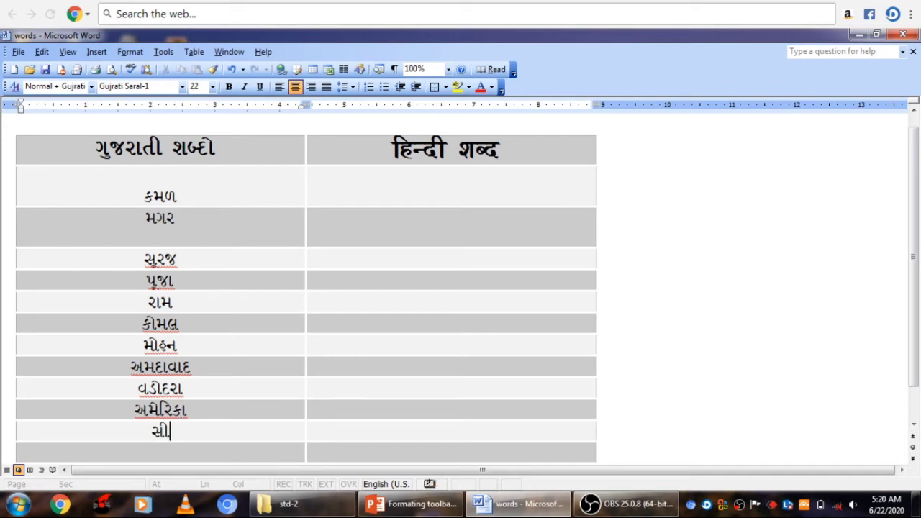
{"action": "type", "text": "તા"}
{"action": "key", "text": "Down"}
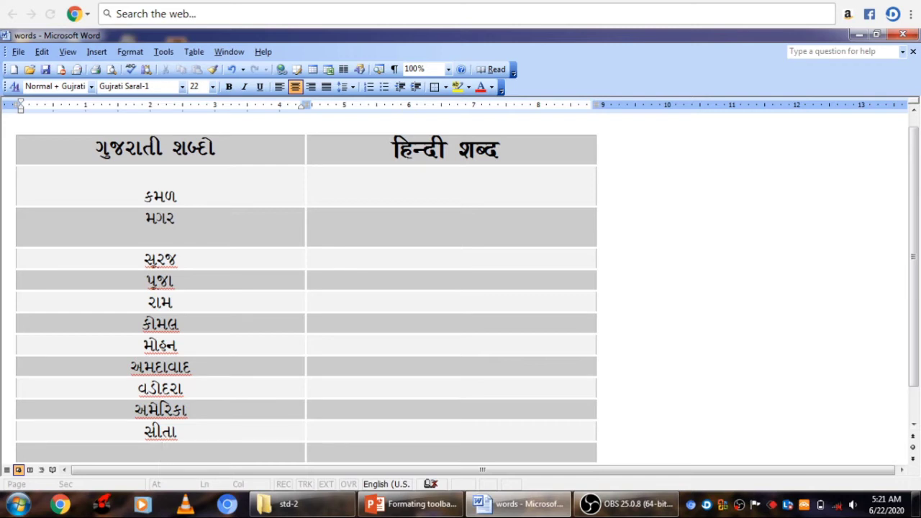
Type સમાજિક વિજ્ઞાન in the next cell, fixing the misspelled ending.
{"action": "type", "text": "સ"}
{"action": "type", "text": "મ"}
{"action": "type", "text": "ા"}
{"action": "type", "text": "ી"}
{"action": "type", "text": "જિ"}
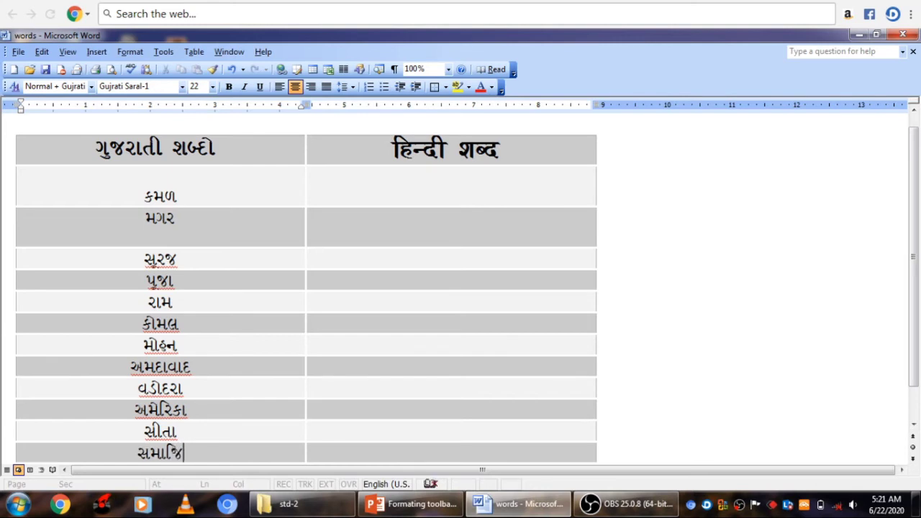
{"action": "type", "text": "ક"}
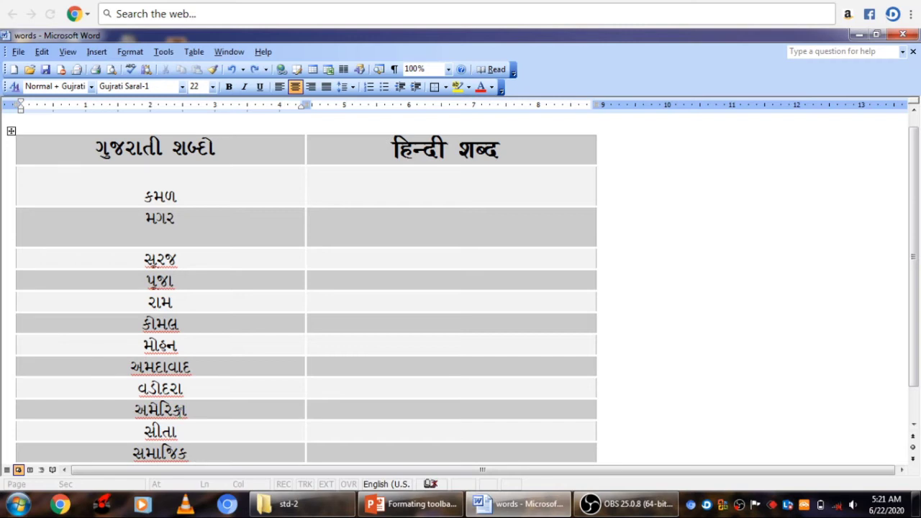
{"action": "type", "text": " િ"}
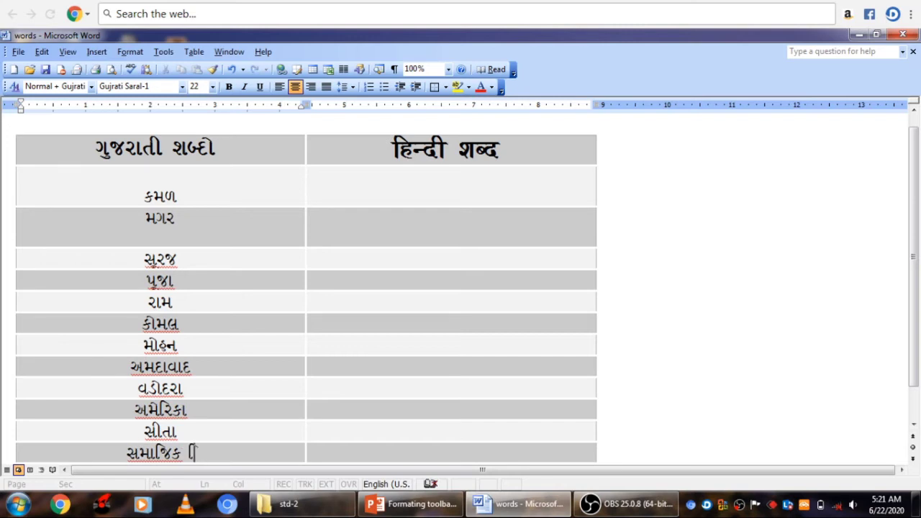
{"action": "type", "text": "વ"}
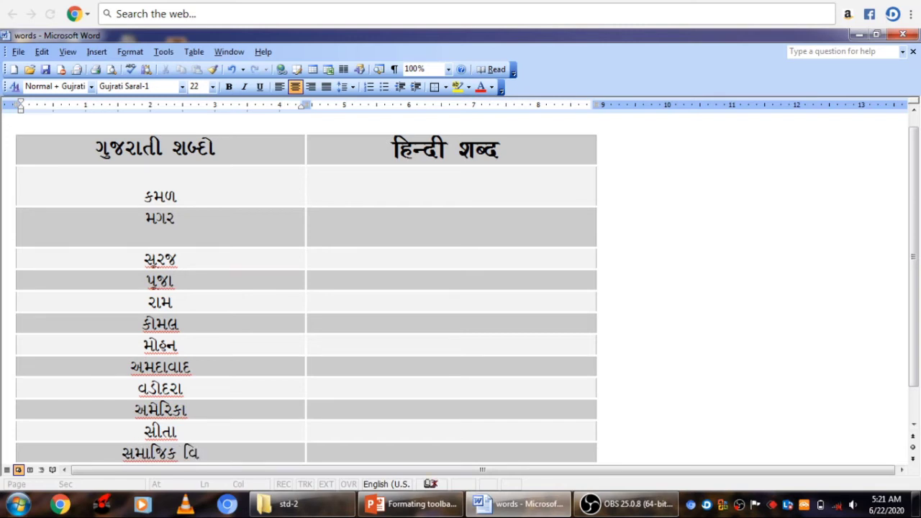
{"action": "type", "text": "ક્ષ"}
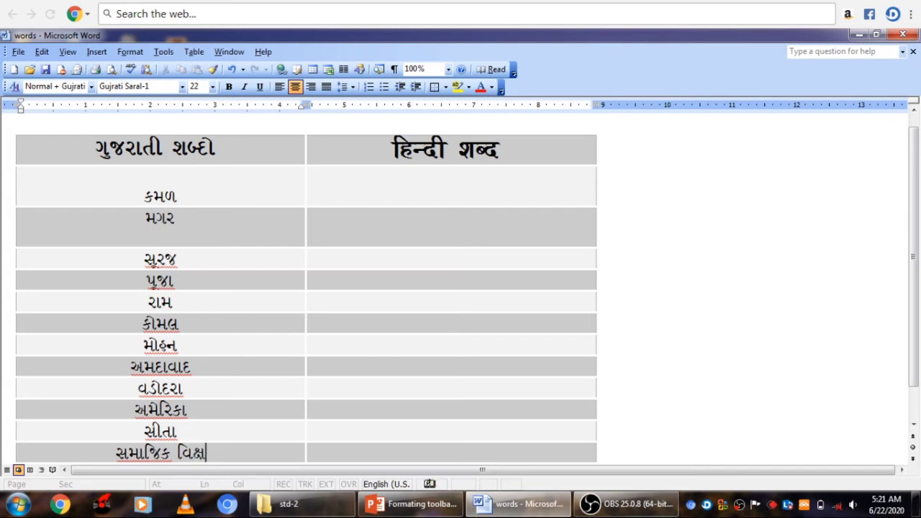
{"action": "type", "text": "જાઇ"}
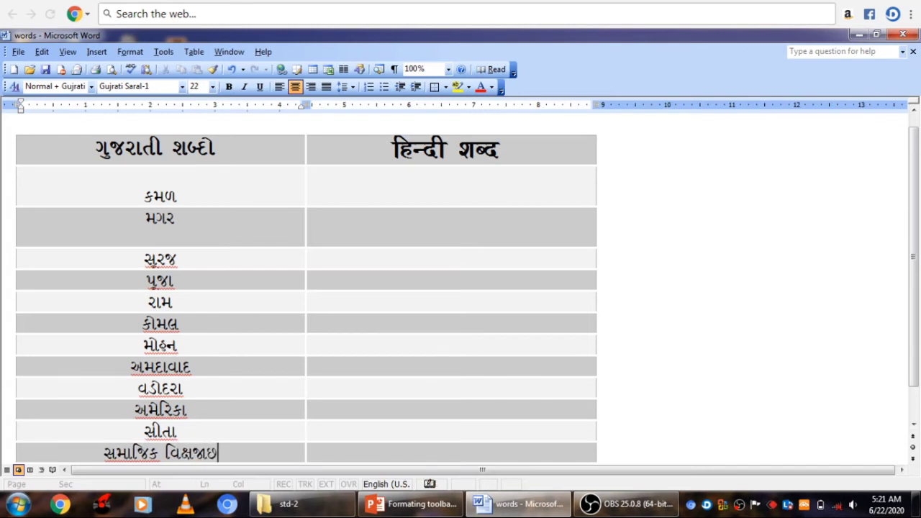
{"action": "key", "text": "BackSpace"}
{"action": "type", "text": "જ્ઞ"}
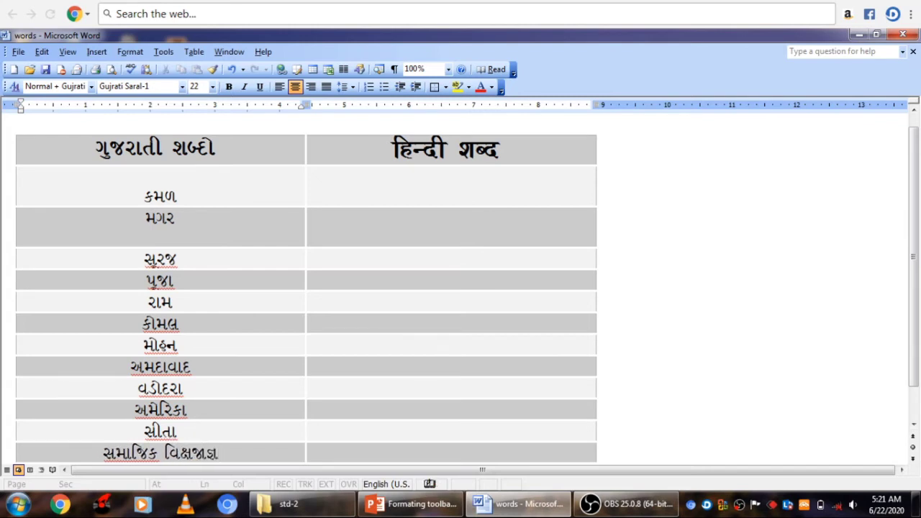
{"action": "key", "text": "BackSpace"}
{"action": "key", "text": "BackSpace"}
{"action": "key", "text": "BackSpace"}
{"action": "key", "text": "BackSpace"}
{"action": "key", "text": "BackSpace"}
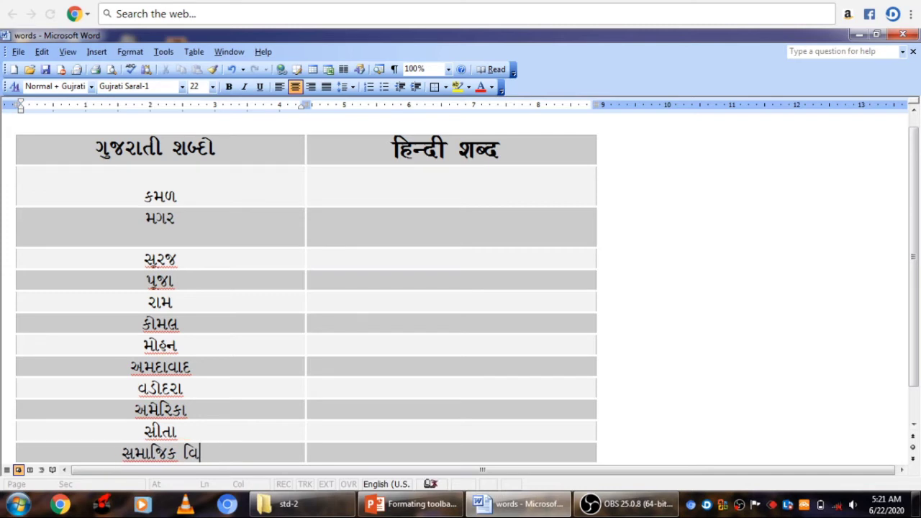
{"action": "type", "text": "જ્ઞ"}
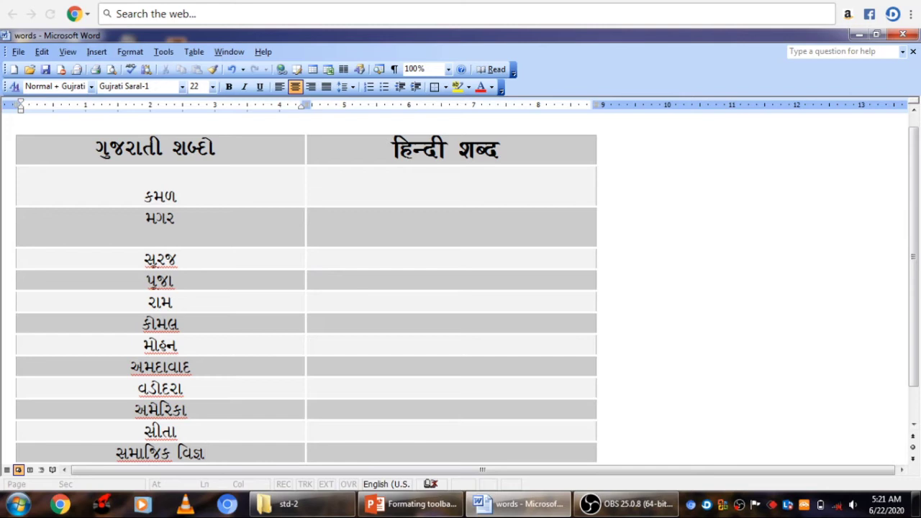
{"action": "type", "text": "ાન"}
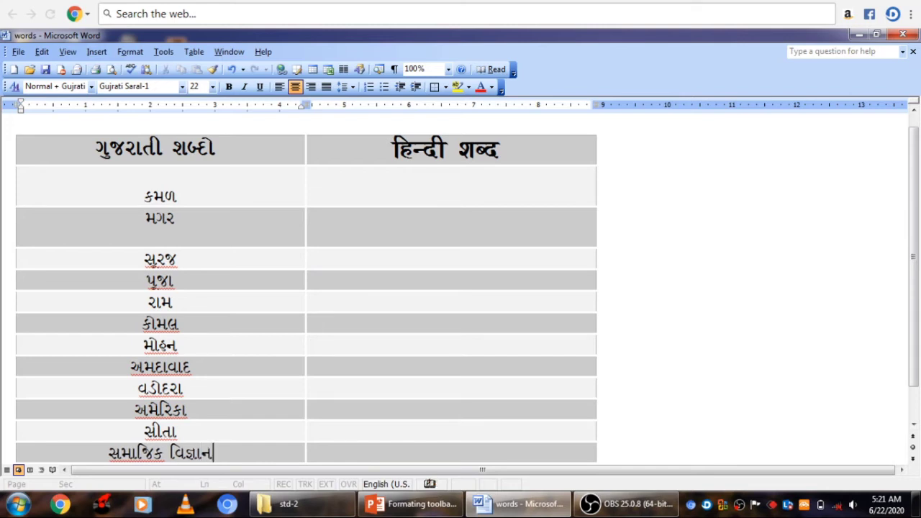
Select the Hindi column cells, center them and set font size 22.
{"action": "mouse_move", "coordinate": [368, 203]}
{"action": "left_click", "coordinate": [372, 191]}
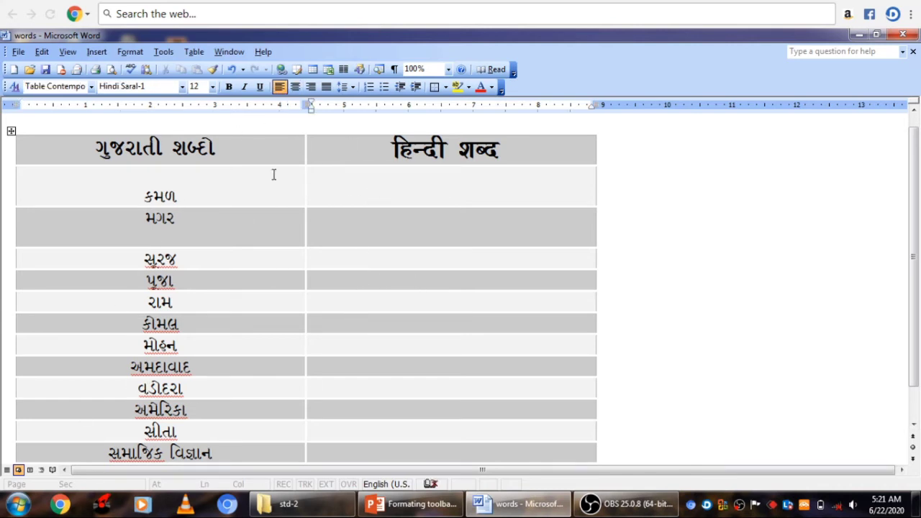
{"action": "left_click", "coordinate": [440, 227]}
{"action": "left_click", "coordinate": [407, 200]}
{"action": "left_click_drag", "start_coordinate": [337, 183], "coordinate": [468, 461]}
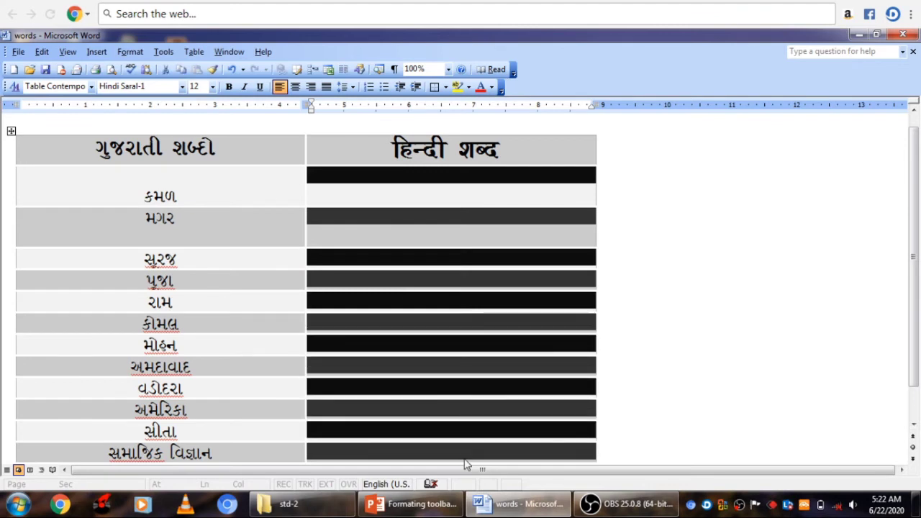
{"action": "left_click", "coordinate": [296, 86]}
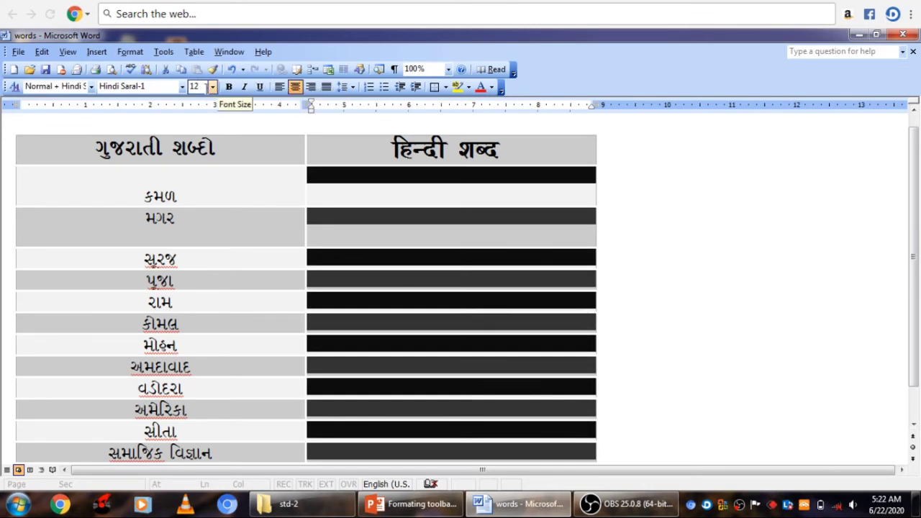
{"action": "left_click", "coordinate": [213, 87]}
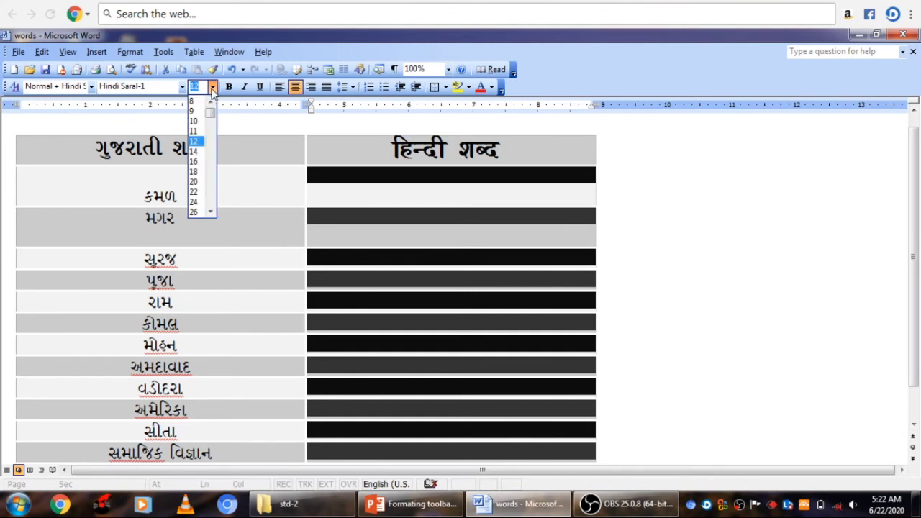
{"action": "left_click", "coordinate": [194, 193]}
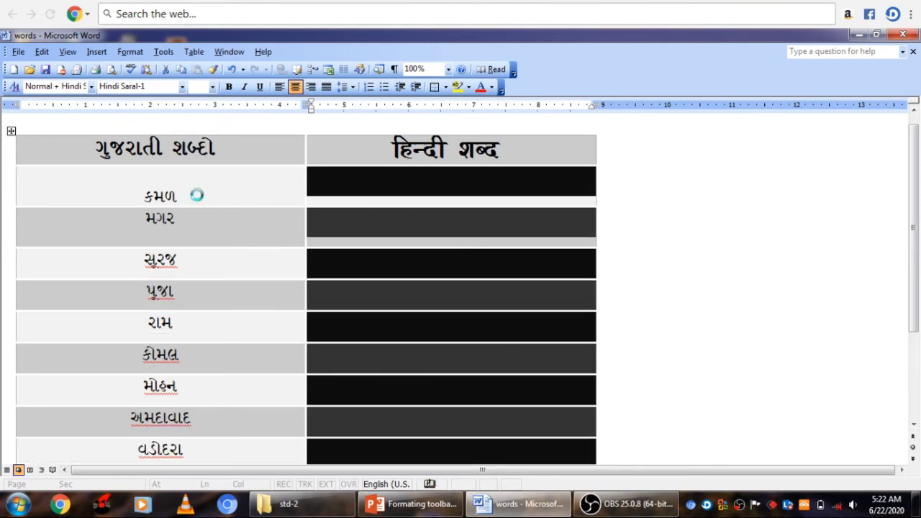
{"action": "left_click", "coordinate": [371, 190]}
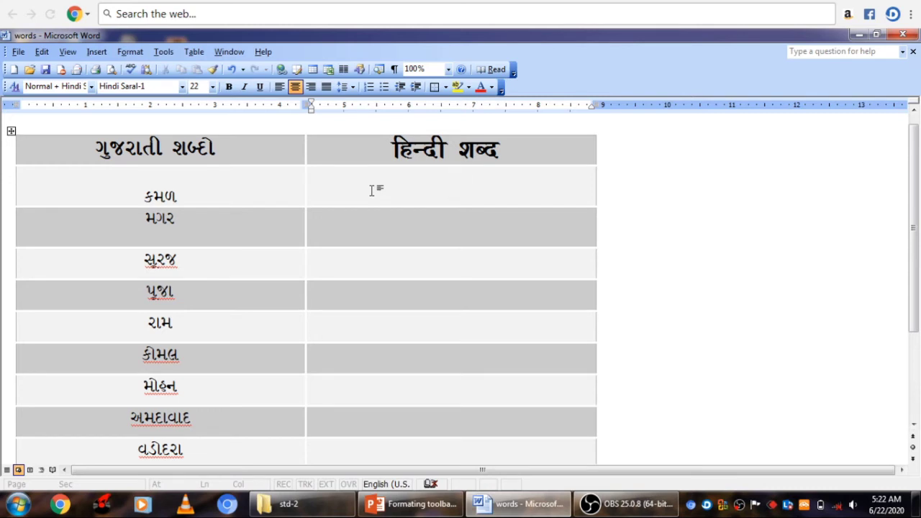
Type कमल, मगर and आम into the first three Hindi cells.
{"action": "type", "text": "कम"}
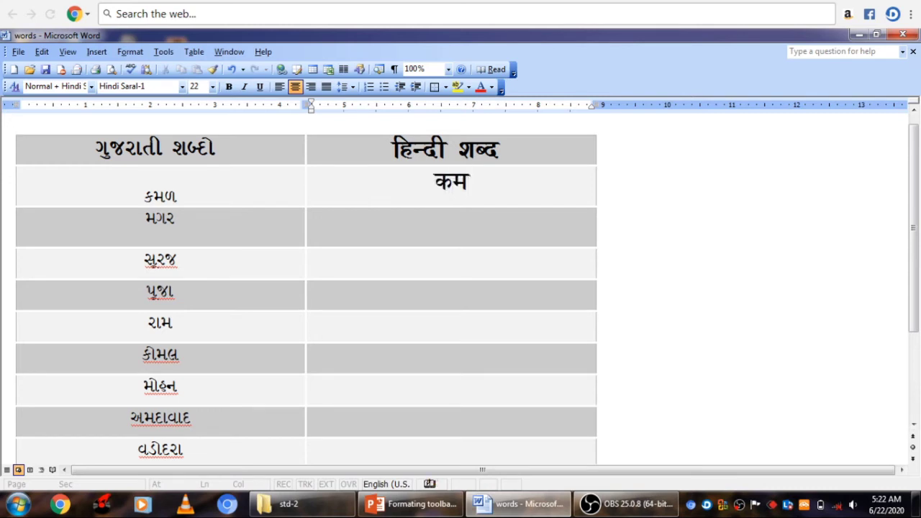
{"action": "type", "text": "ल"}
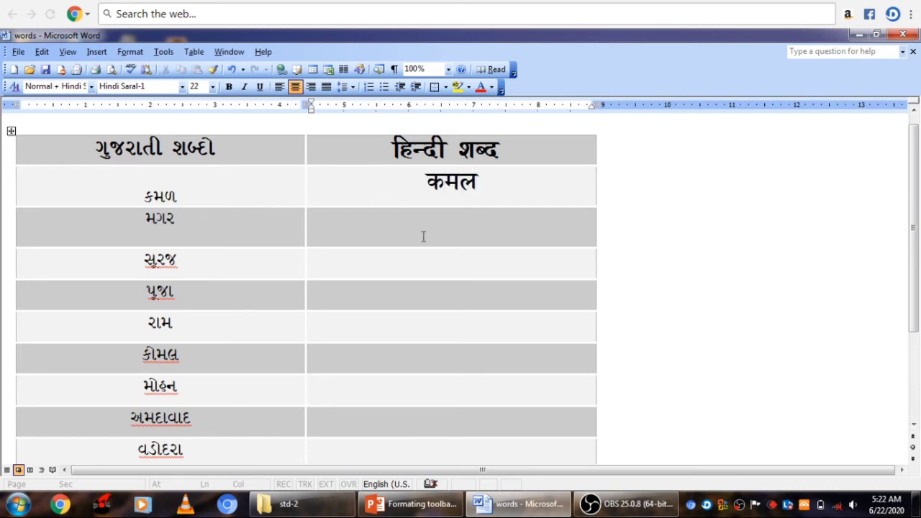
{"action": "left_click", "coordinate": [428, 237]}
{"action": "type", "text": "म"}
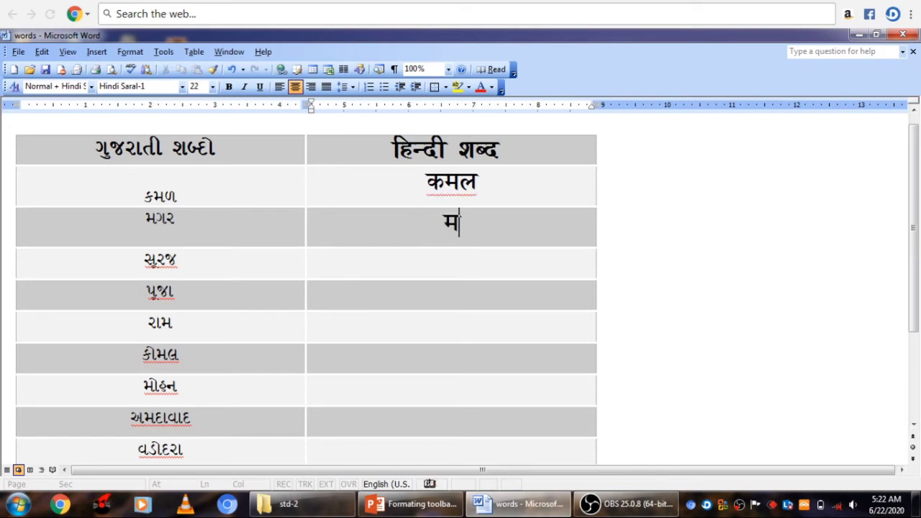
{"action": "type", "text": "ग"}
{"action": "type", "text": "र"}
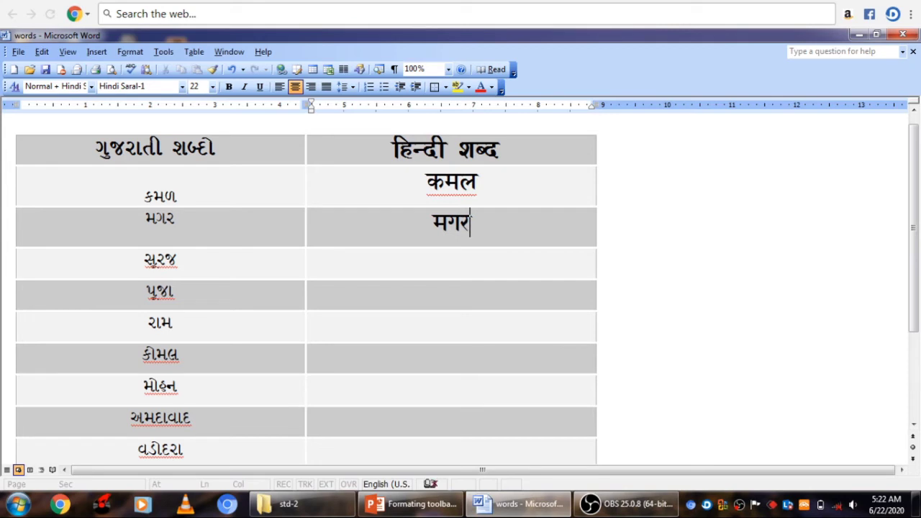
{"action": "left_click", "coordinate": [449, 265]}
{"action": "type", "text": "आ"}
{"action": "type", "text": "म"}
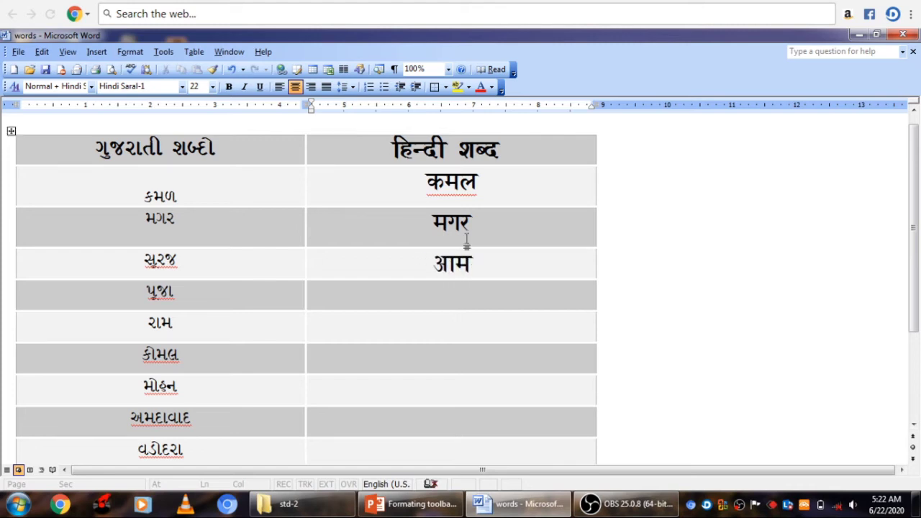
Add पूजा in the fourth Hindi cell and पपिता beside રામ.
{"action": "left_click", "coordinate": [425, 292]}
{"action": "type", "text": "प"}
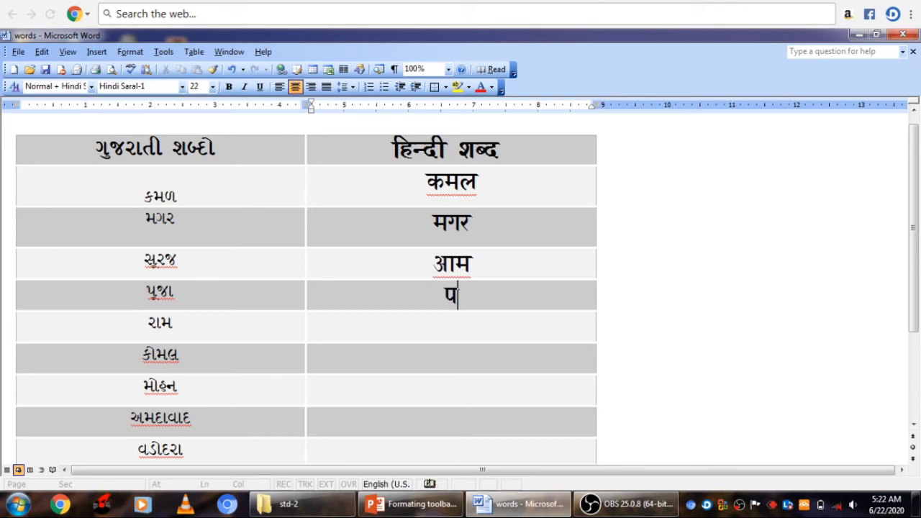
{"action": "type", "text": "ू"}
{"action": "type", "text": "ग"}
{"action": "key", "text": "BackSpace"}
{"action": "type", "text": "ग"}
{"action": "key", "text": "BackSpace"}
{"action": "type", "text": "जा"}
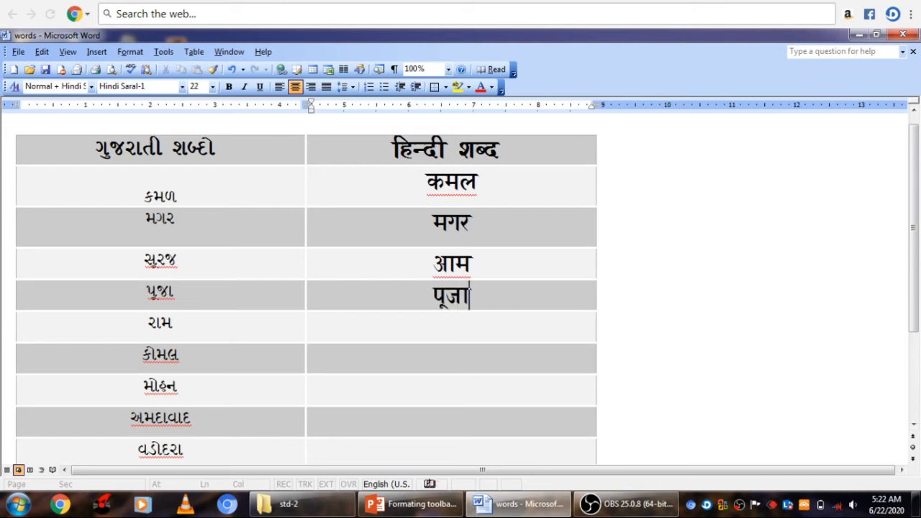
{"action": "left_click", "coordinate": [452, 328]}
{"action": "type", "text": "प"}
{"action": "type", "text": "पित"}
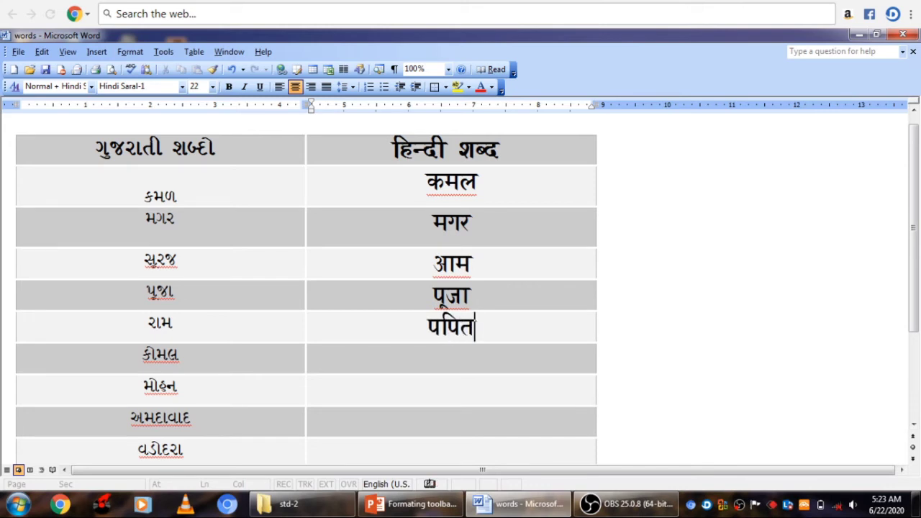
{"action": "type", "text": "ा"}
Enter गमला in the Hindi cell below पपिता.
{"action": "key", "text": "Down"}
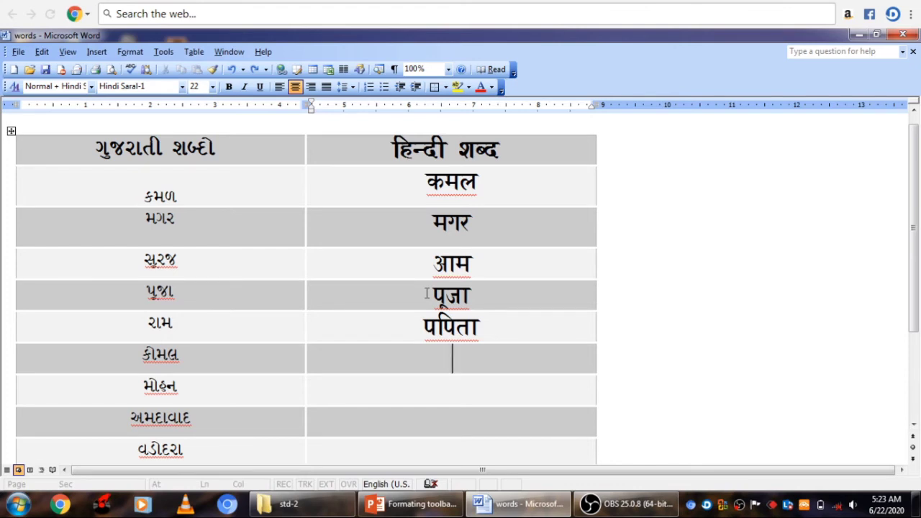
{"action": "type", "text": "गम"}
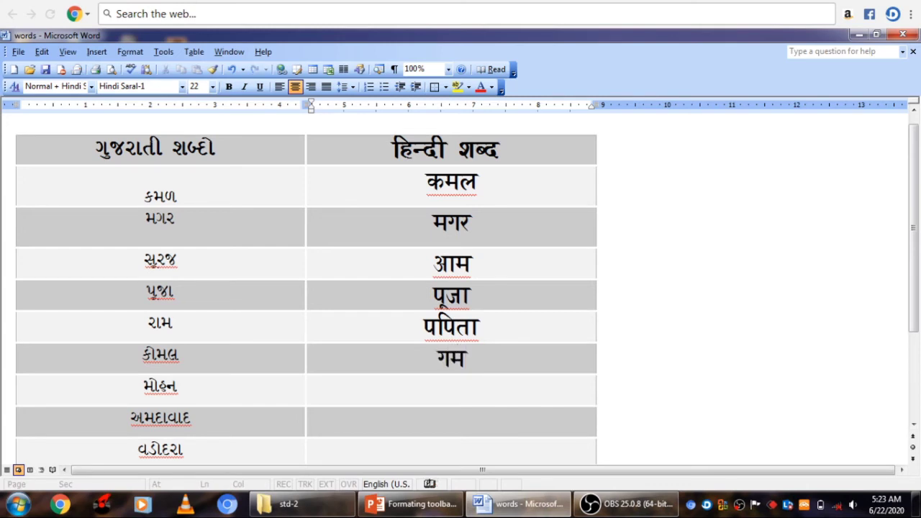
{"action": "type", "text": "ला"}
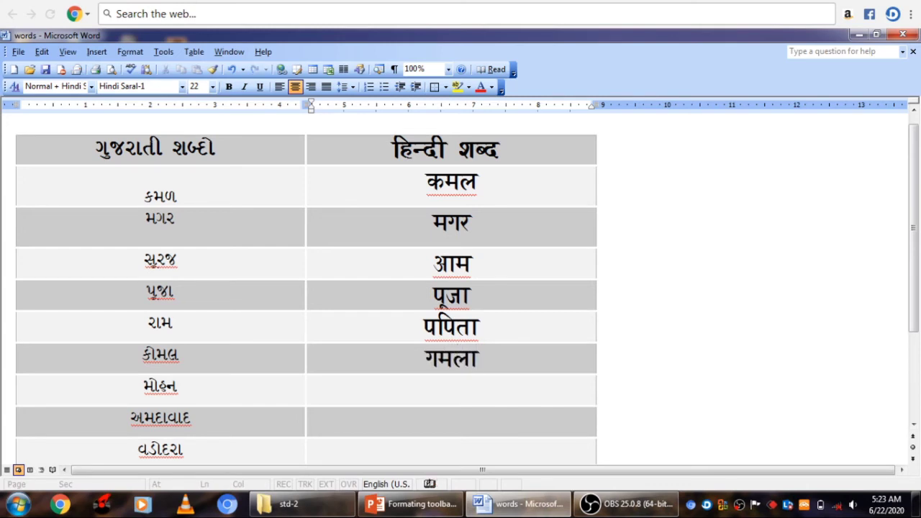
{"action": "key", "text": "Down"}
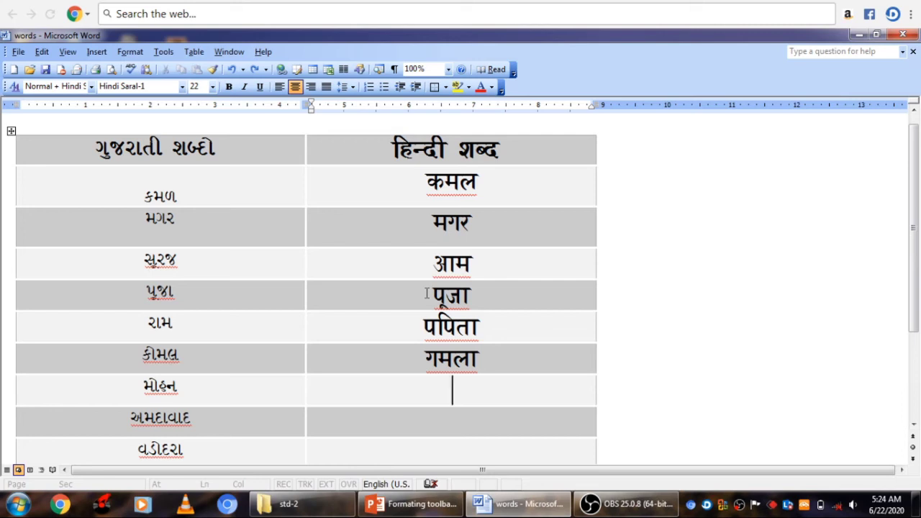
Type खरगोश in the next Hindi cell, correcting its spelling.
{"action": "type", "text": "ख"}
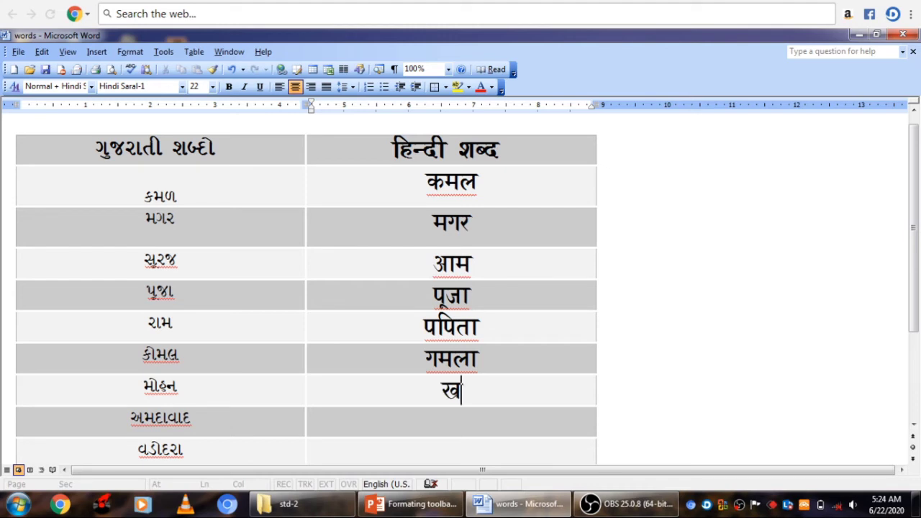
{"action": "type", "text": "ग"}
{"action": "type", "text": "र"}
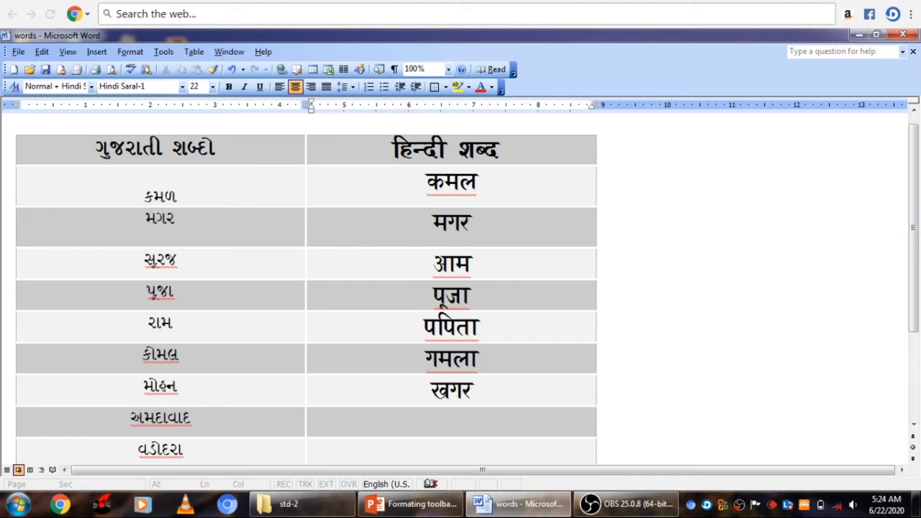
{"action": "type", "text": "गो"}
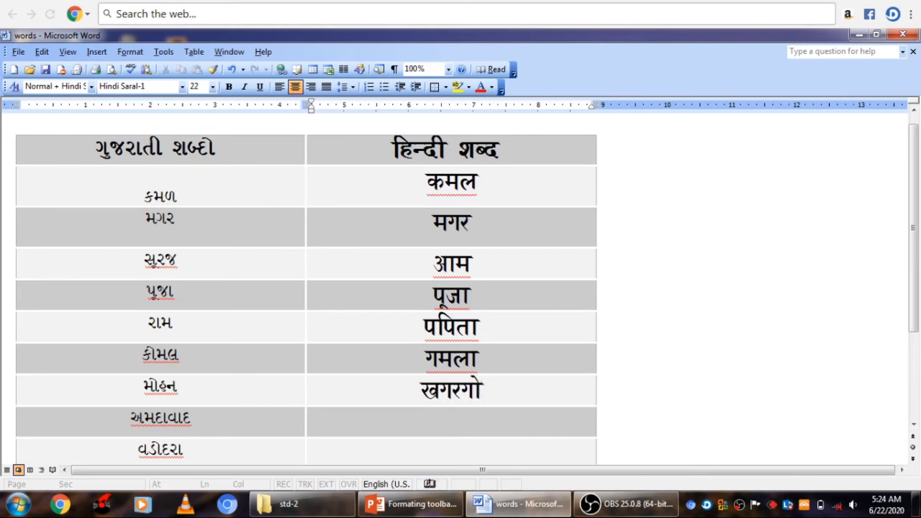
{"action": "type", "text": "श"}
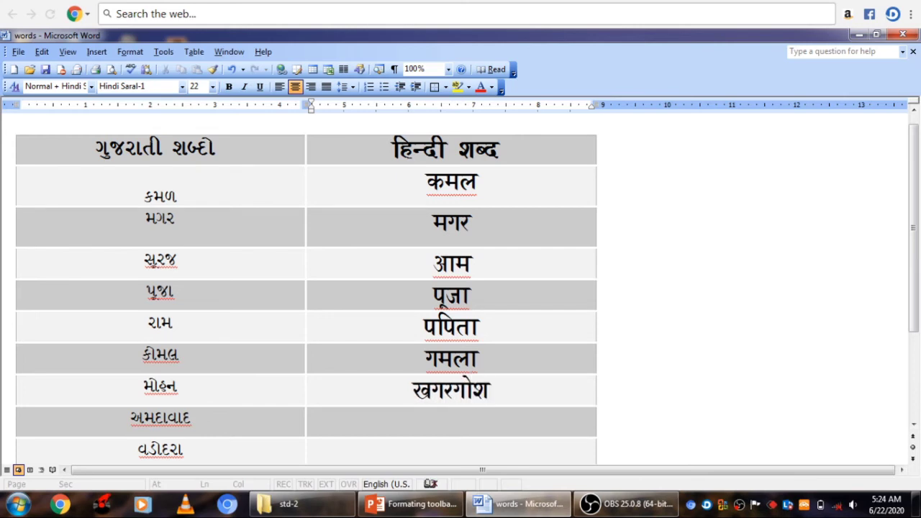
{"action": "key", "text": "BackSpace"}
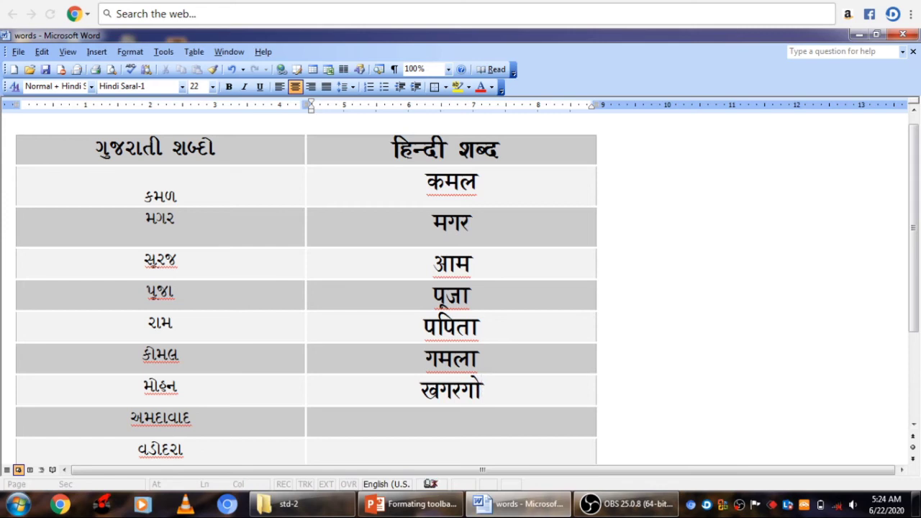
{"action": "type", "text": "ष"}
{"action": "key", "text": "BackSpace"}
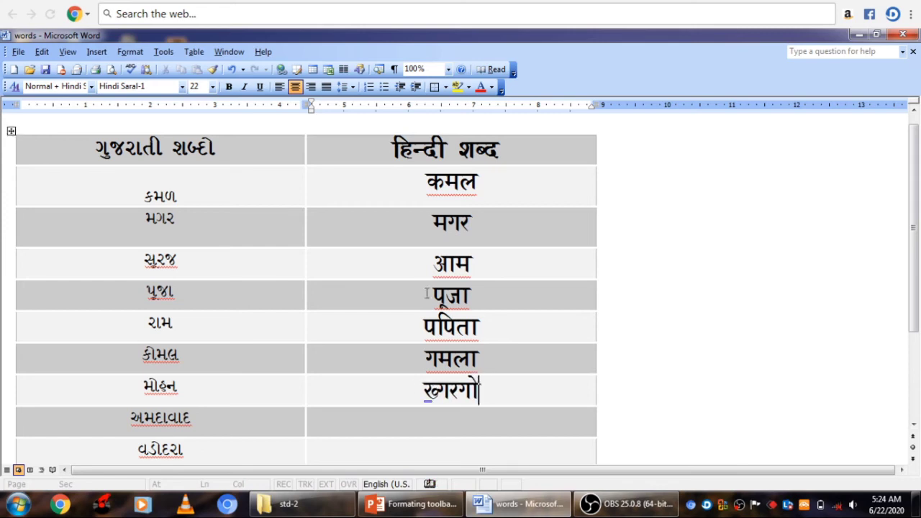
{"action": "type", "text": "श"}
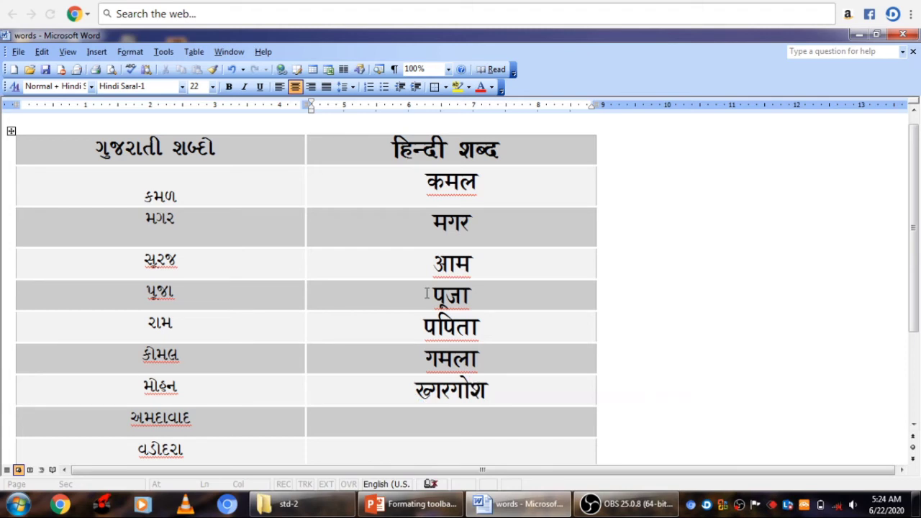
{"action": "key", "text": "BackSpace"}
{"action": "type", "text": "ष"}
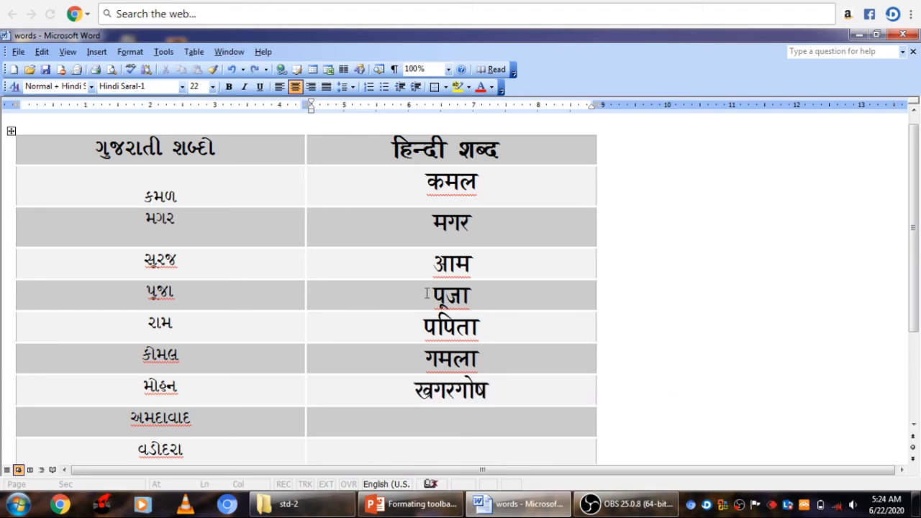
{"action": "key", "text": "BackSpace"}
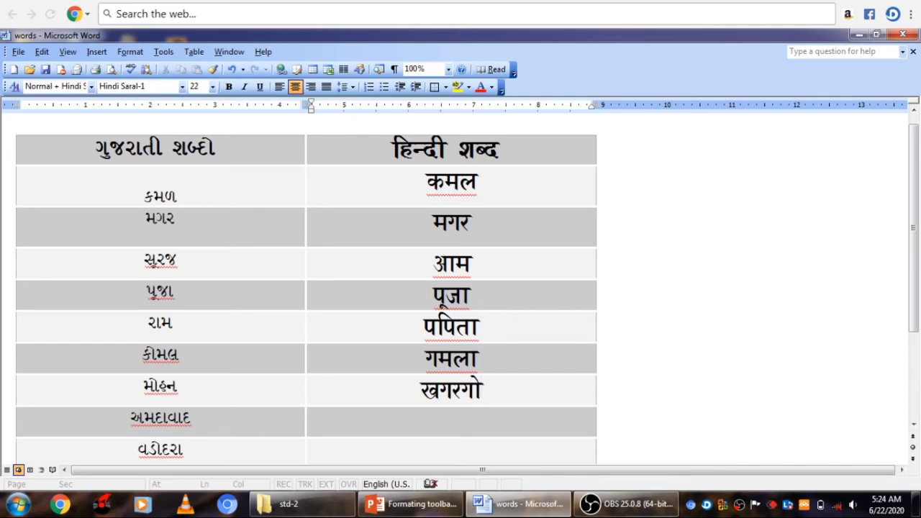
{"action": "type", "text": "श"}
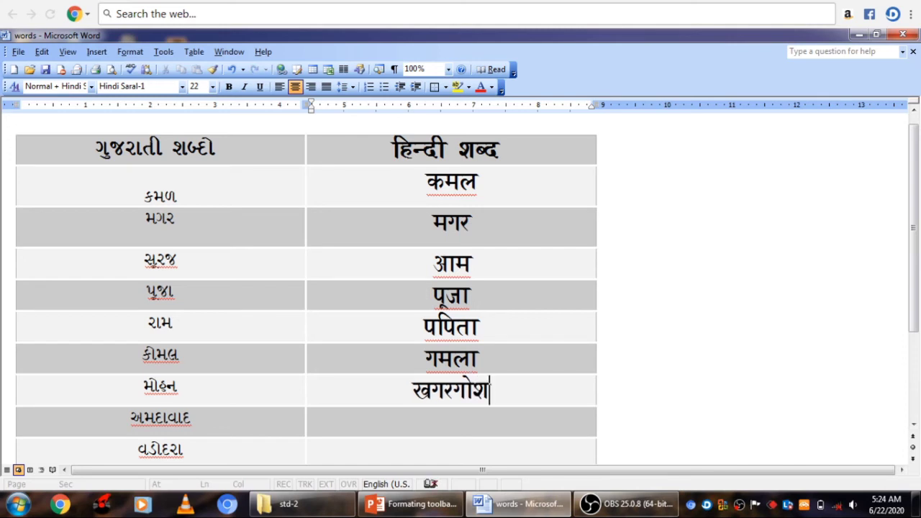
{"action": "key", "text": "BackSpace"}
{"action": "key", "text": "BackSpace"}
{"action": "key", "text": "BackSpace"}
{"action": "key", "text": "BackSpace"}
{"action": "key", "text": "BackSpace"}
{"action": "key", "text": "BackSpace"}
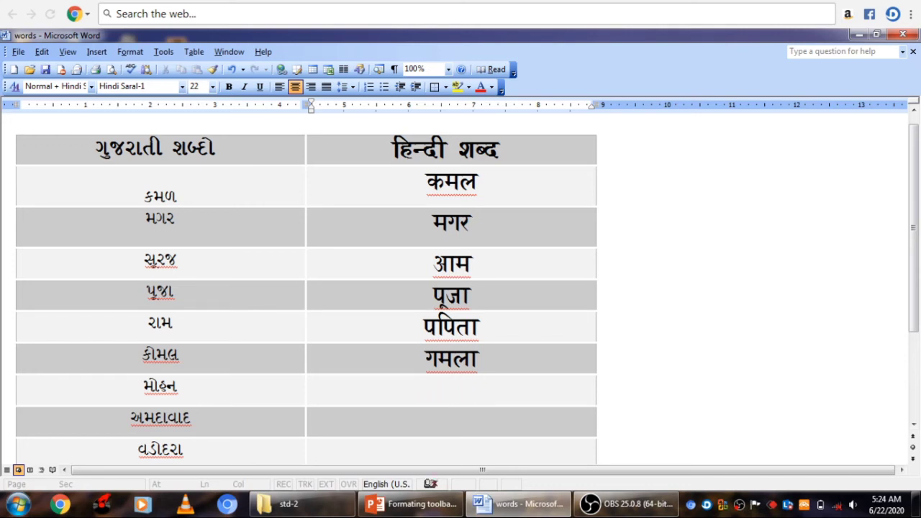
{"action": "type", "text": "ख"}
{"action": "type", "text": "र"}
{"action": "left_click", "coordinate": [424, 294]}
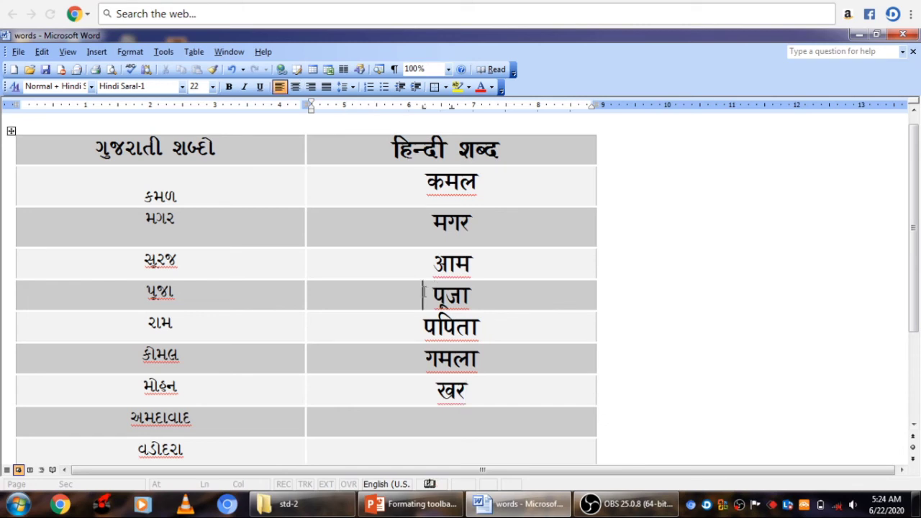
{"action": "left_click", "coordinate": [492, 385]}
{"action": "type", "text": "ग"}
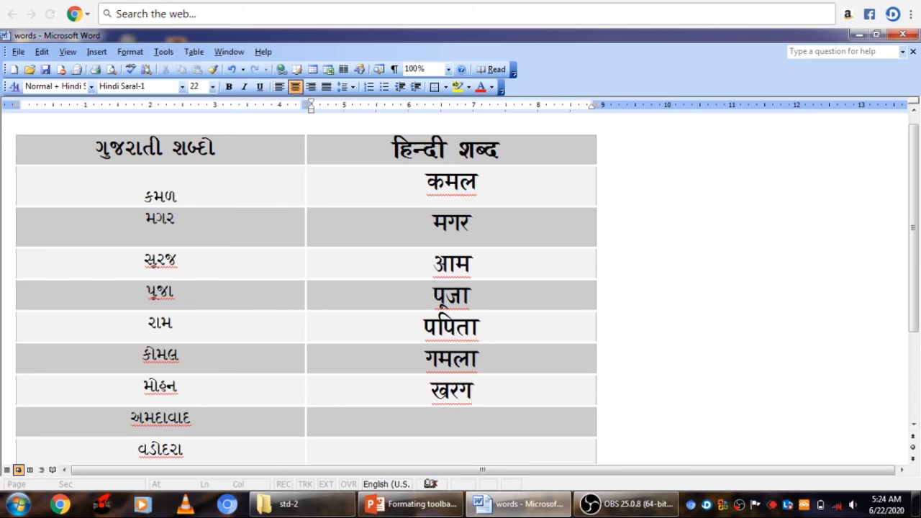
{"action": "type", "text": "ोश"}
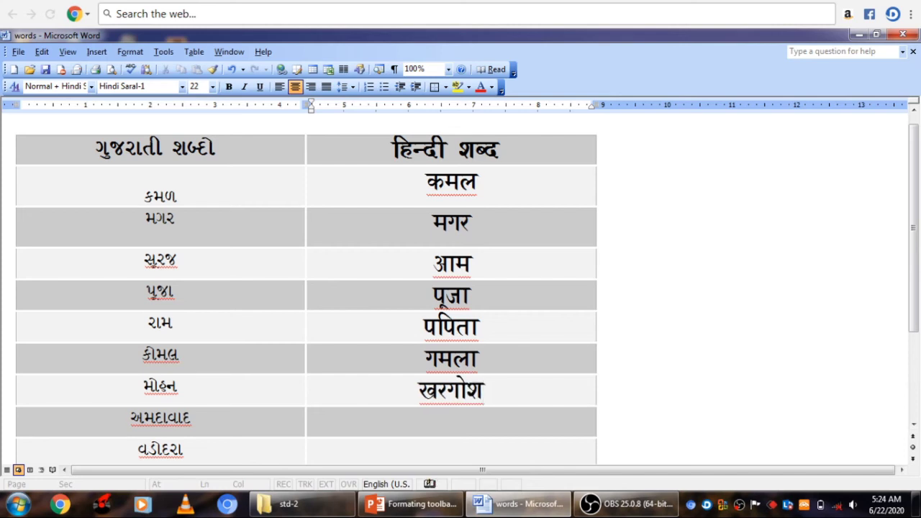
Enter चम्मच beside અમદાવાદ and अनार in the Hindi cell below it.
{"action": "left_click", "coordinate": [452, 422]}
{"action": "type", "text": "च"}
{"action": "type", "text": "म"}
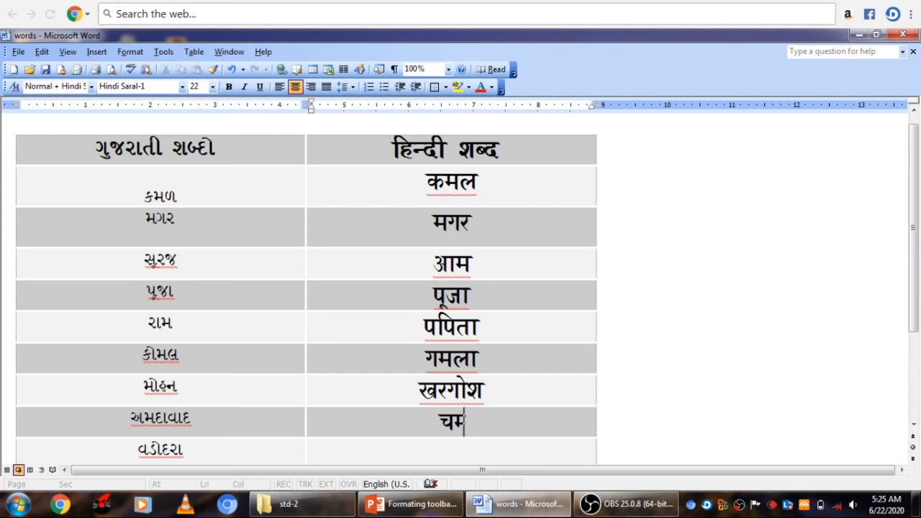
{"action": "type", "text": "म"}
{"action": "key", "text": "BackSpace"}
{"action": "type", "text": "म"}
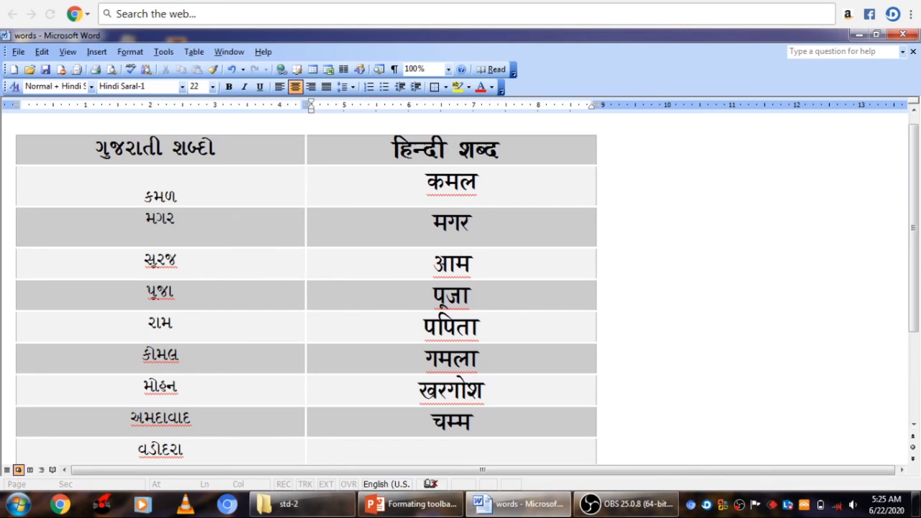
{"action": "type", "text": "च"}
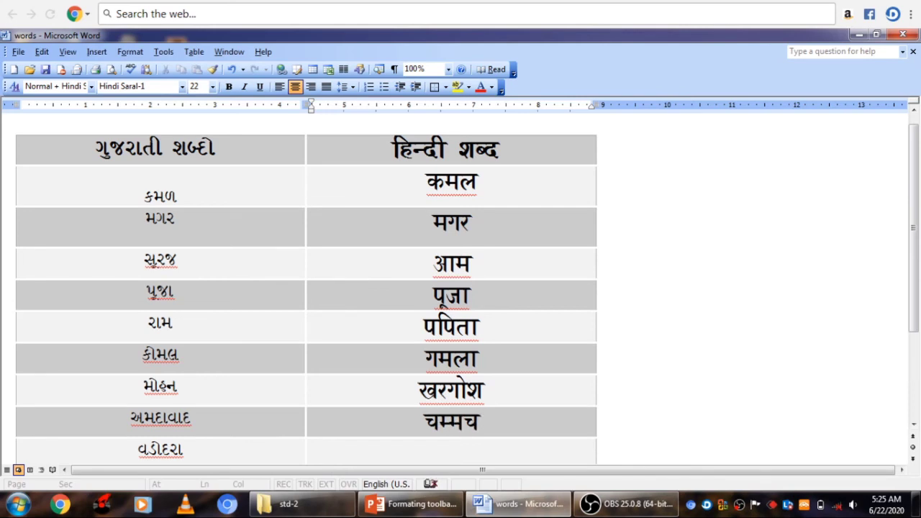
{"action": "key", "text": "Down"}
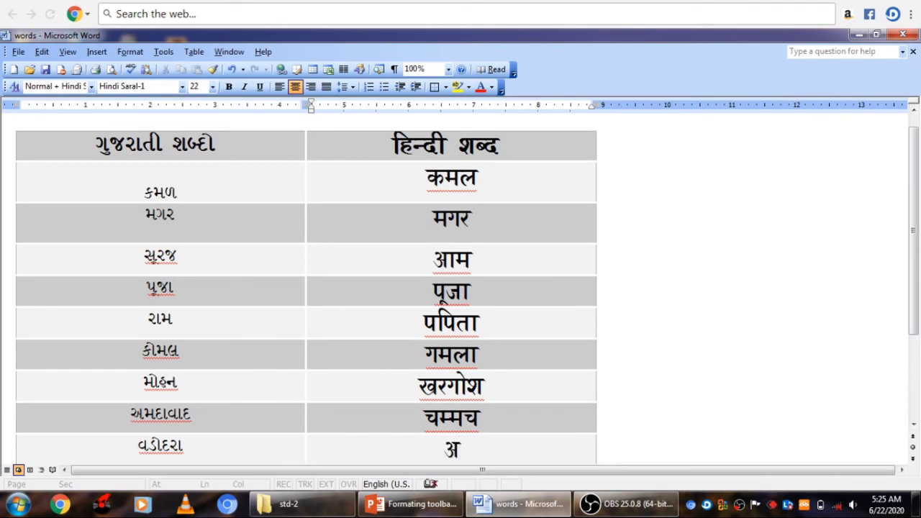
{"action": "type", "text": "ना"}
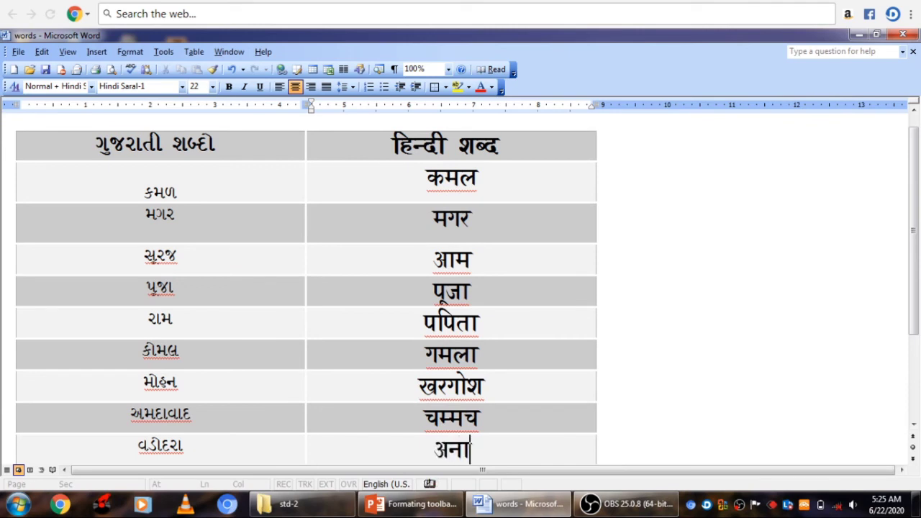
{"action": "type", "text": "र"}
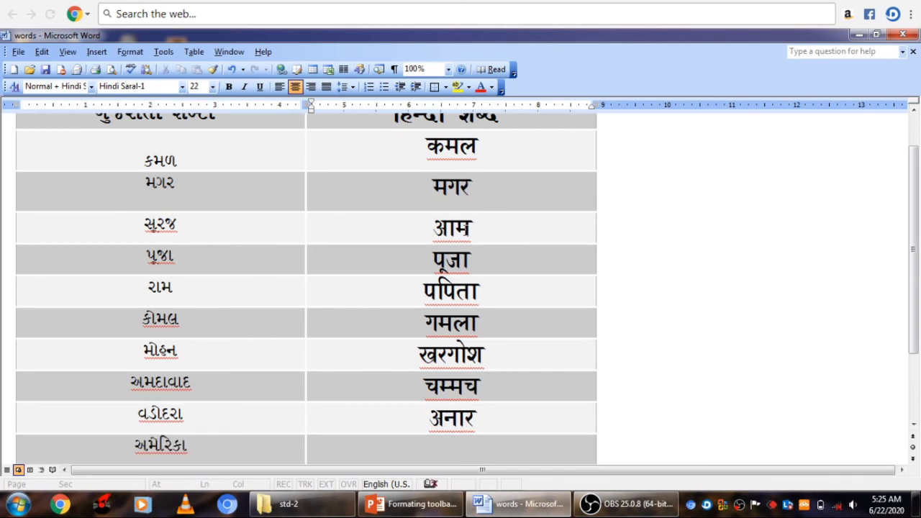
Type सोनल, विज्ञान and तलवार in the last Hindi cells, adding a new row.
{"action": "key", "text": "Down"}
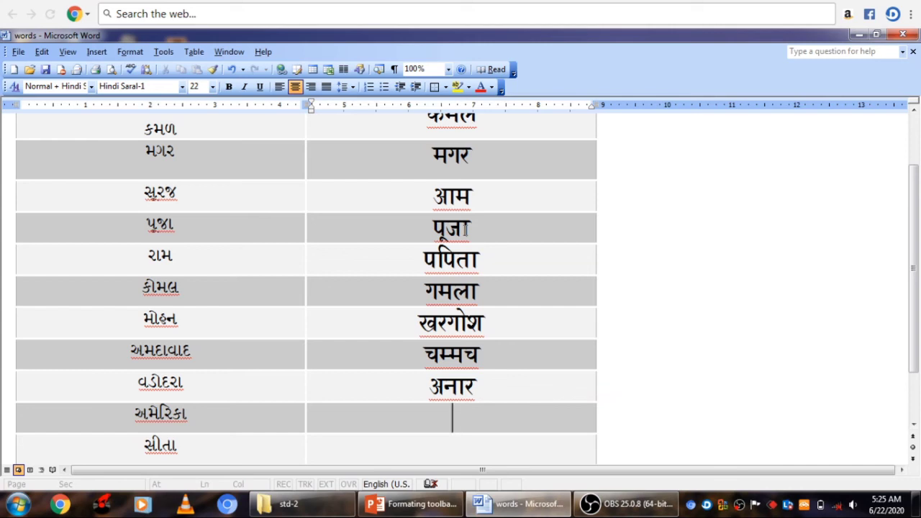
{"action": "type", "text": "स"}
{"action": "key", "text": "BackSpace"}
{"action": "type", "text": "स"}
{"action": "type", "text": "ो"}
{"action": "type", "text": "नल"}
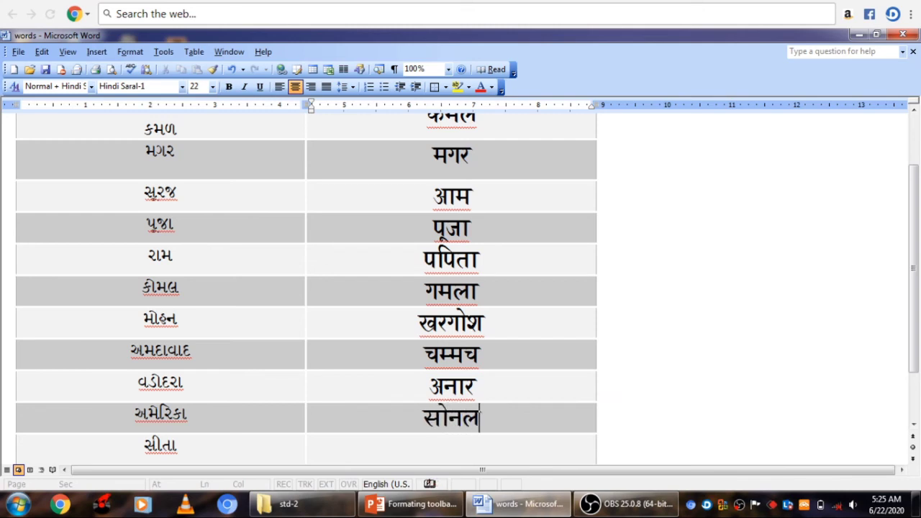
{"action": "left_click", "coordinate": [452, 449]}
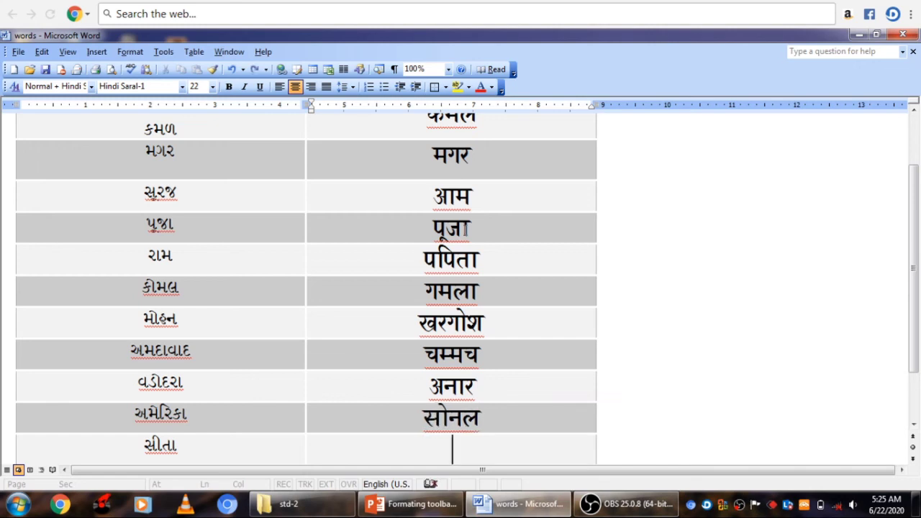
{"action": "type", "text": "वि"}
{"action": "type", "text": "व"}
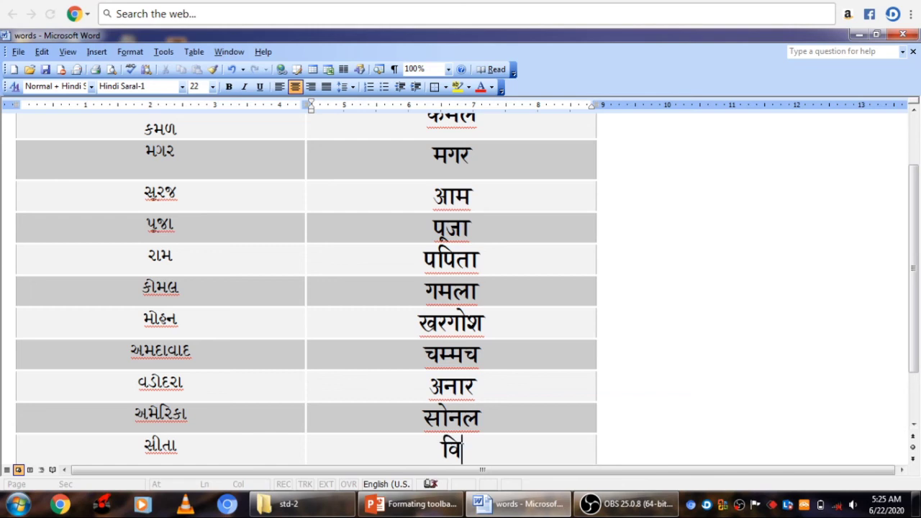
{"action": "type", "text": "ए"}
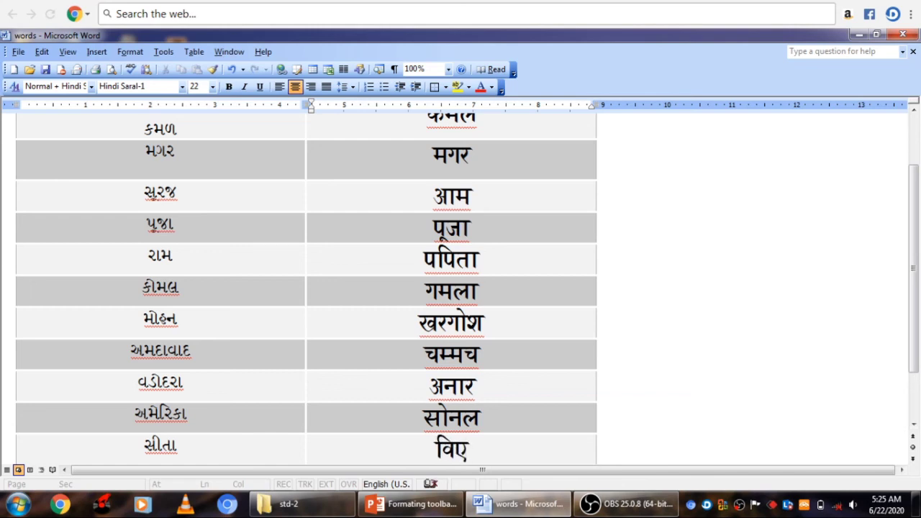
{"action": "key", "text": "BackSpace"}
{"action": "type", "text": "ज्ञ"}
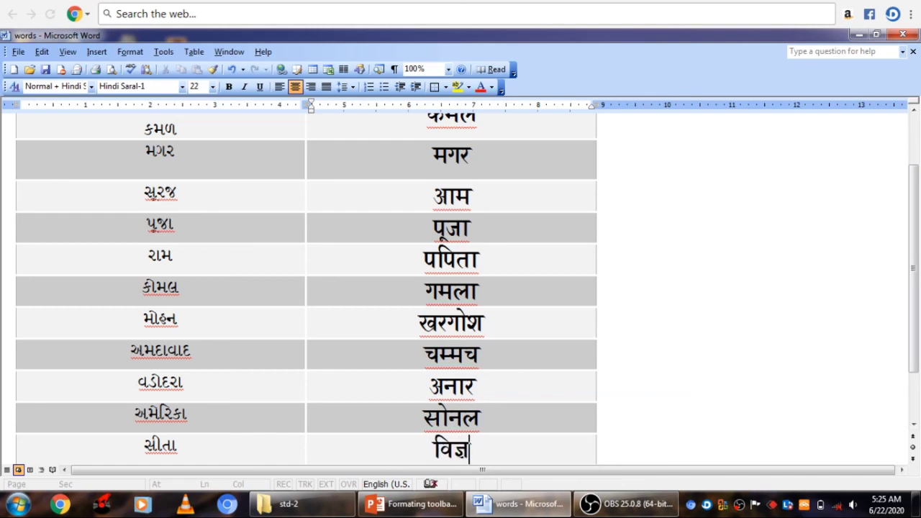
{"action": "type", "text": "ा"}
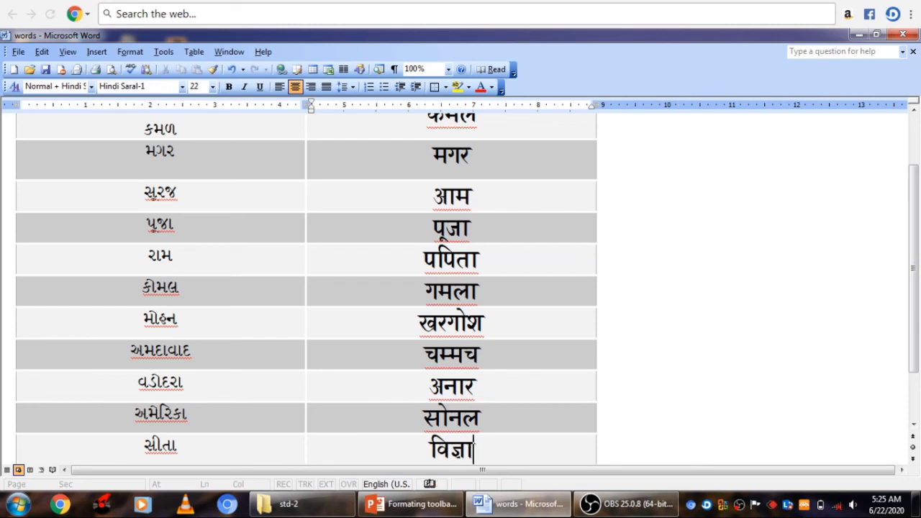
{"action": "type", "text": "न"}
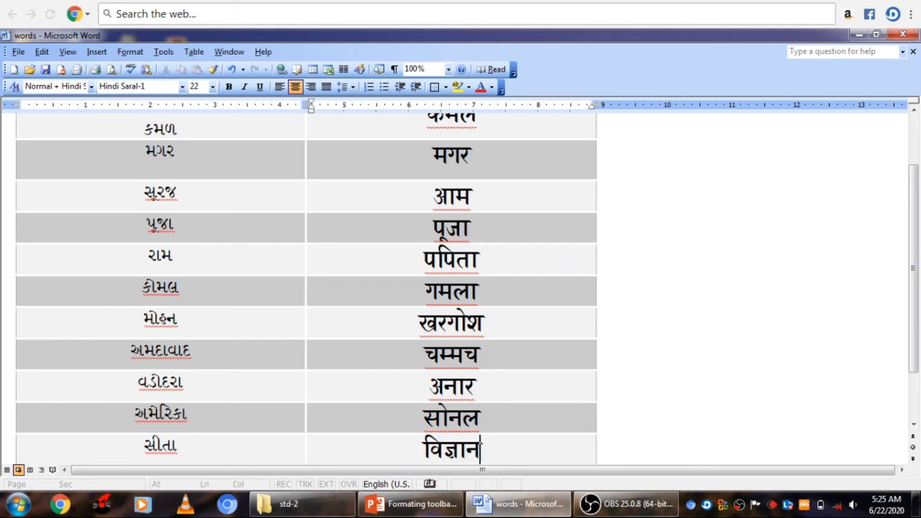
{"action": "key", "text": "Down"}
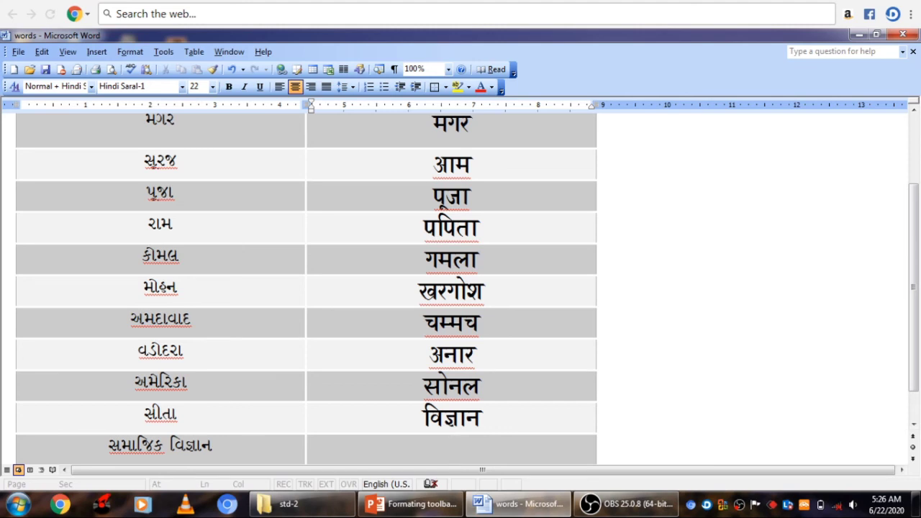
{"action": "type", "text": "ry"}
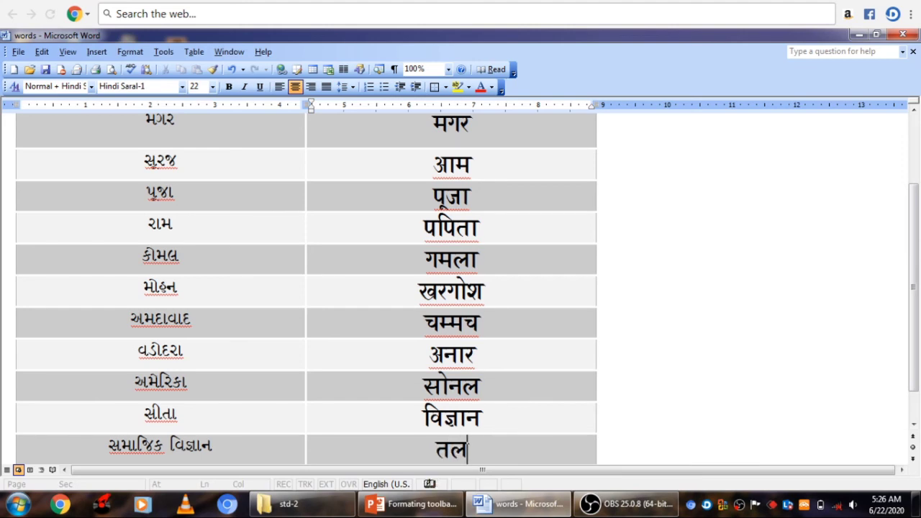
{"action": "type", "text": "ok"}
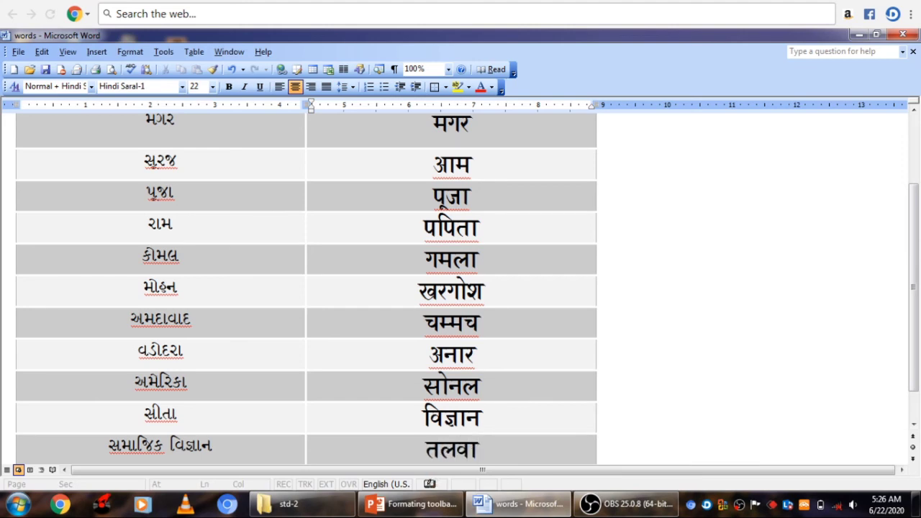
{"action": "type", "text": "j"}
{"action": "key", "text": "Tab"}
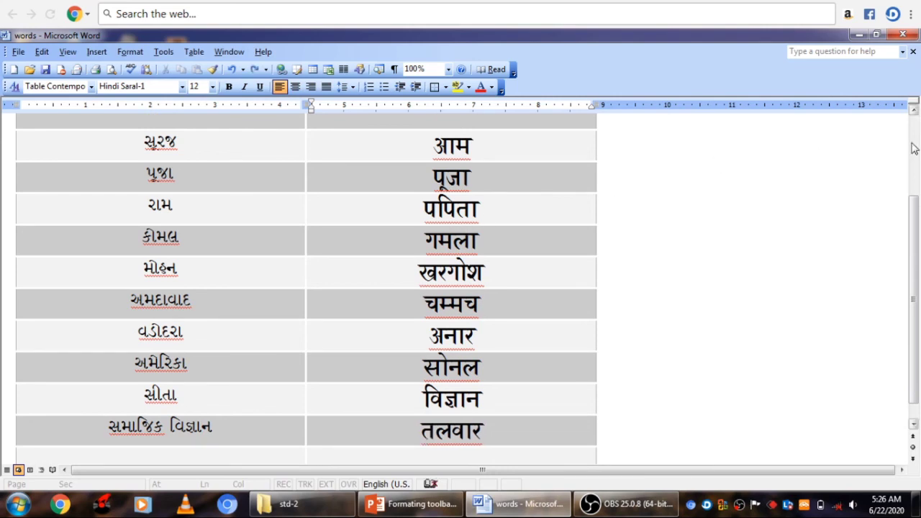
{"action": "mouse_move", "coordinate": [918, 253]}
{"action": "left_mouse_down"}
{"action": "mouse_move", "coordinate": [916, 176]}
{"action": "mouse_move", "coordinate": [919, 339]}
{"action": "left_mouse_up"}
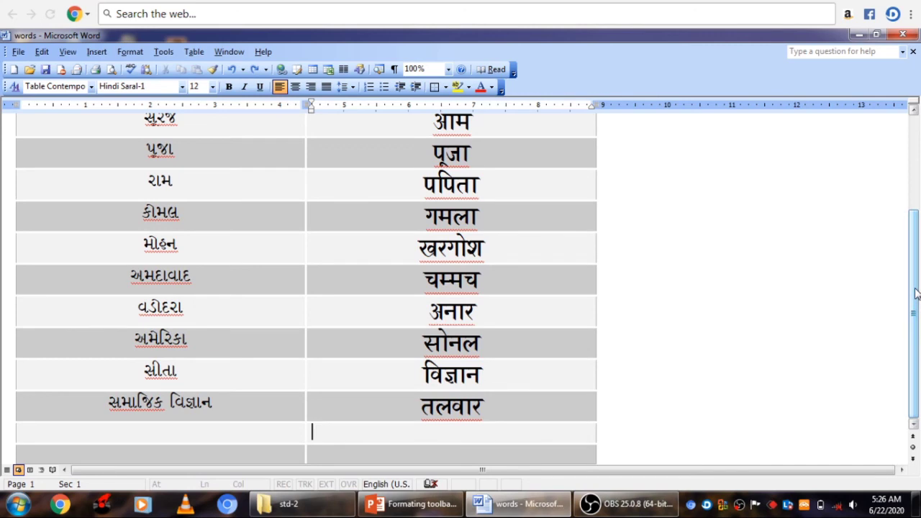
{"action": "scroll", "coordinate": [913, 267], "scroll_direction": "up", "scroll_amount": 2}
{"action": "left_click_drag", "start_coordinate": [912, 268], "coordinate": [913, 188]}
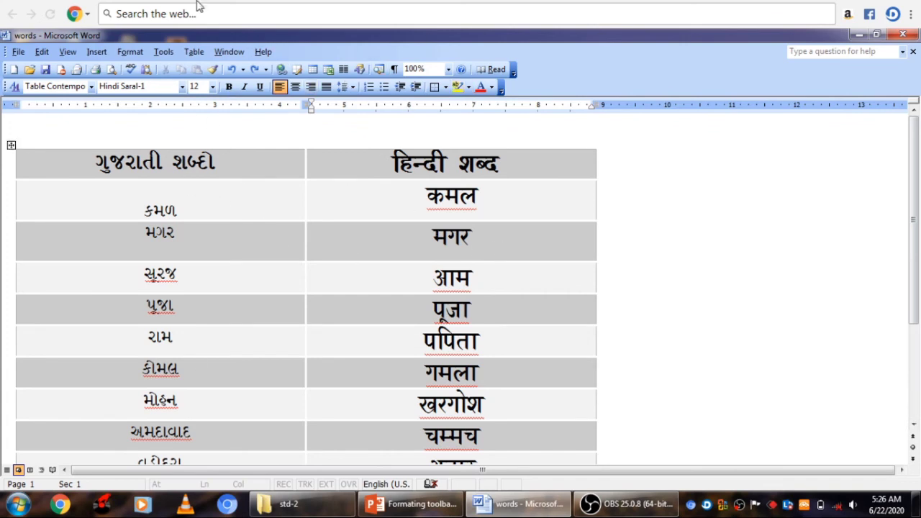
{"action": "left_click", "coordinate": [182, 87]}
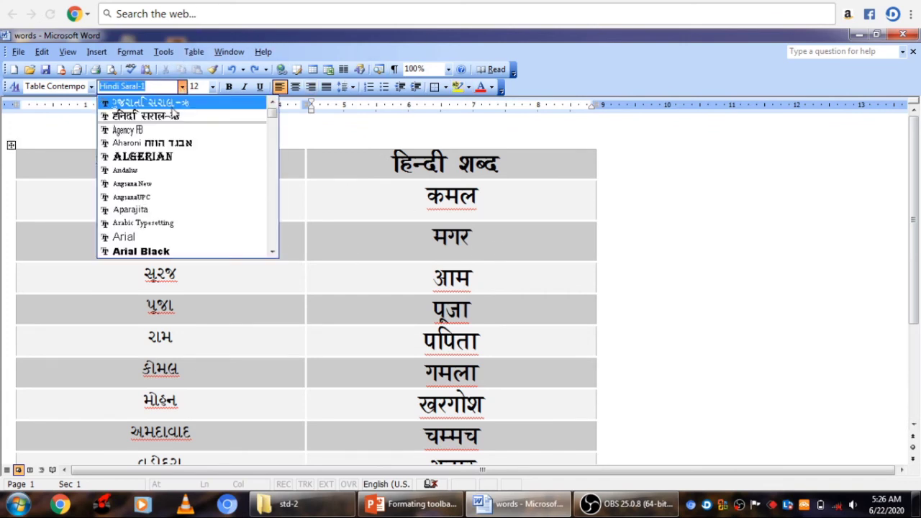
{"action": "left_click", "coordinate": [354, 170]}
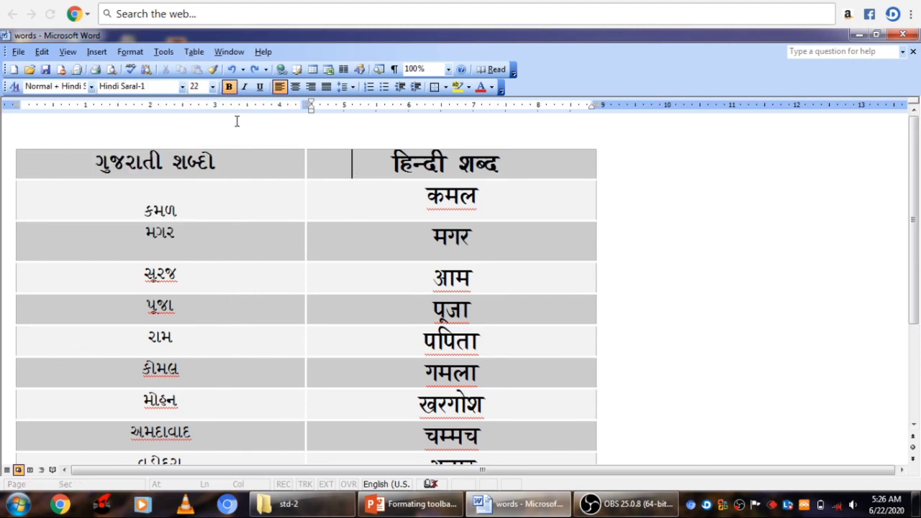
{"action": "left_click", "coordinate": [182, 87]}
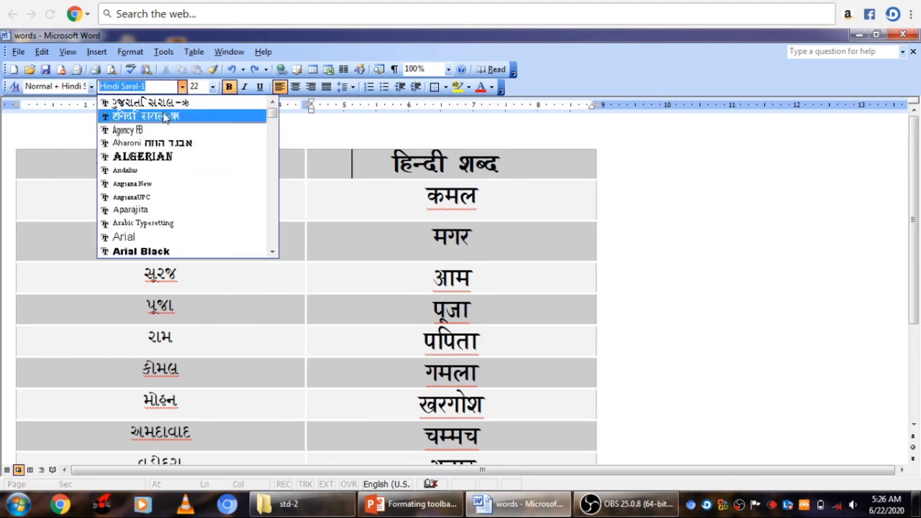
{"action": "left_click", "coordinate": [736, 205]}
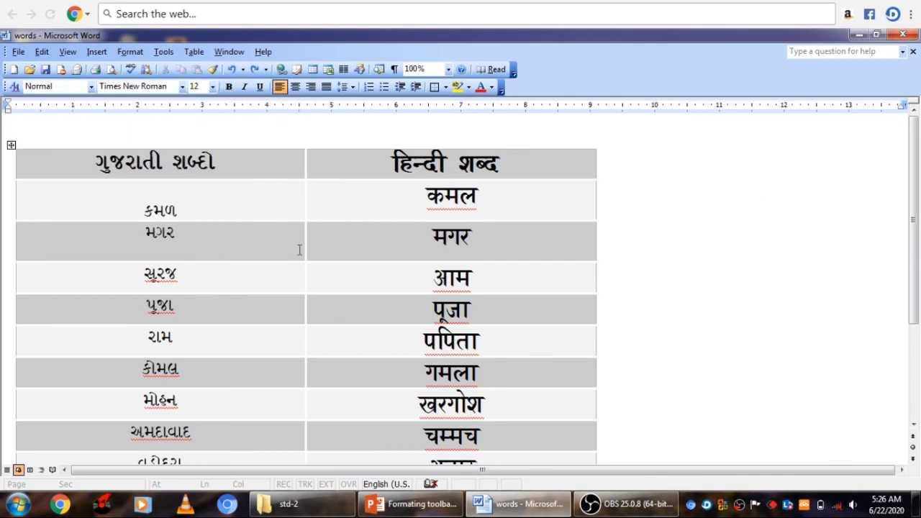
Close the 'words' document, saving its changes when prompted.
{"action": "left_click", "coordinate": [904, 36]}
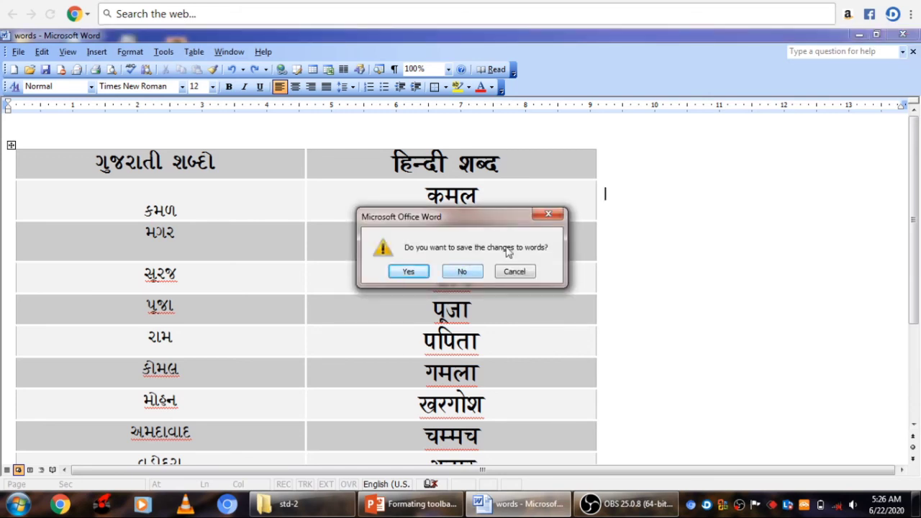
{"action": "left_click", "coordinate": [407, 273]}
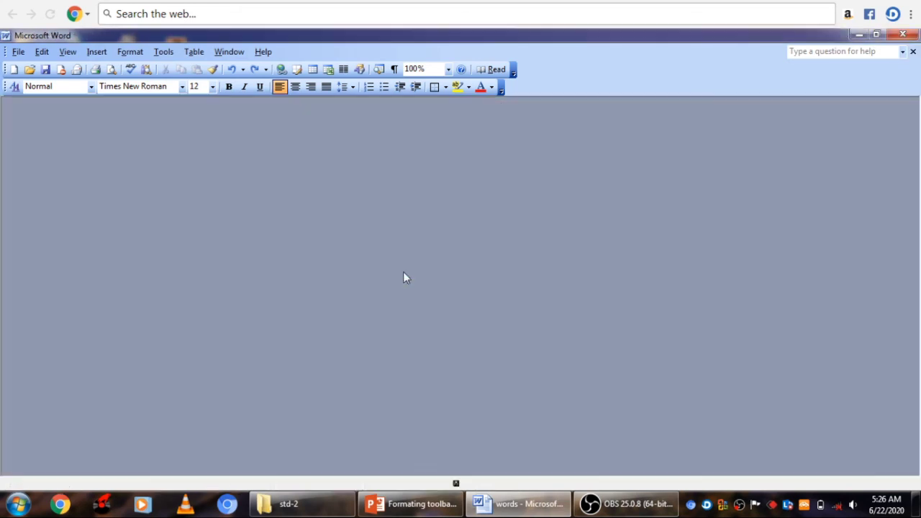